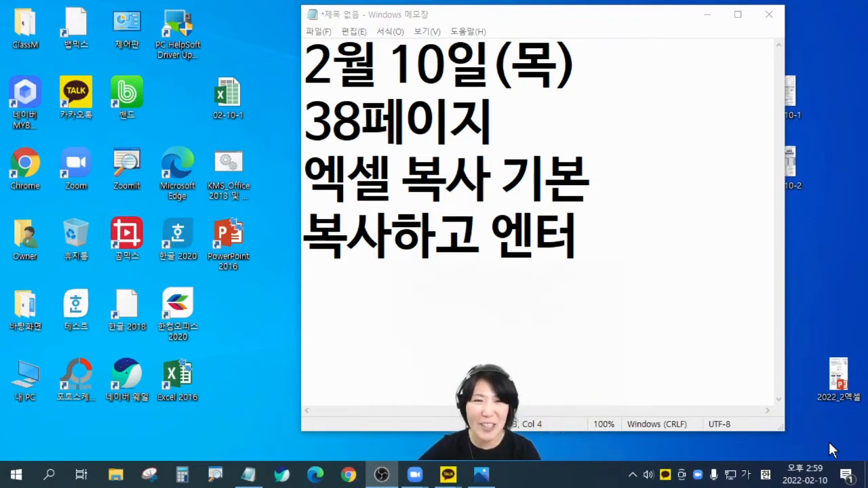
Step: Open Excel 2016, dismiss the Office activation wizard, and create a blank workbook
{"action": "left_click", "coordinate": [243, 320]}
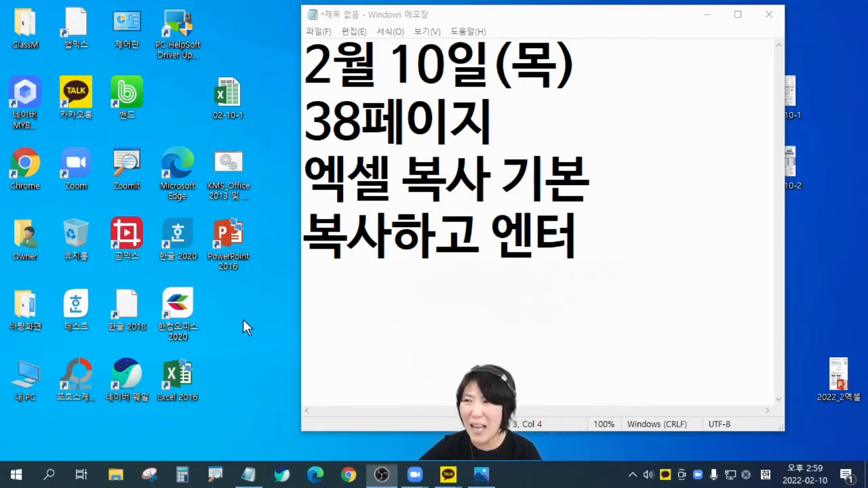
{"action": "double_click", "coordinate": [195, 369]}
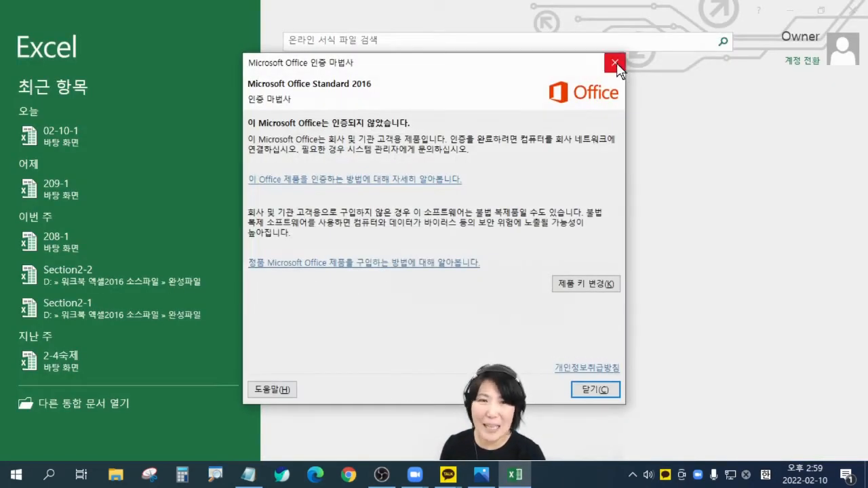
{"action": "left_click", "coordinate": [615, 62]}
{"action": "left_click", "coordinate": [366, 190]}
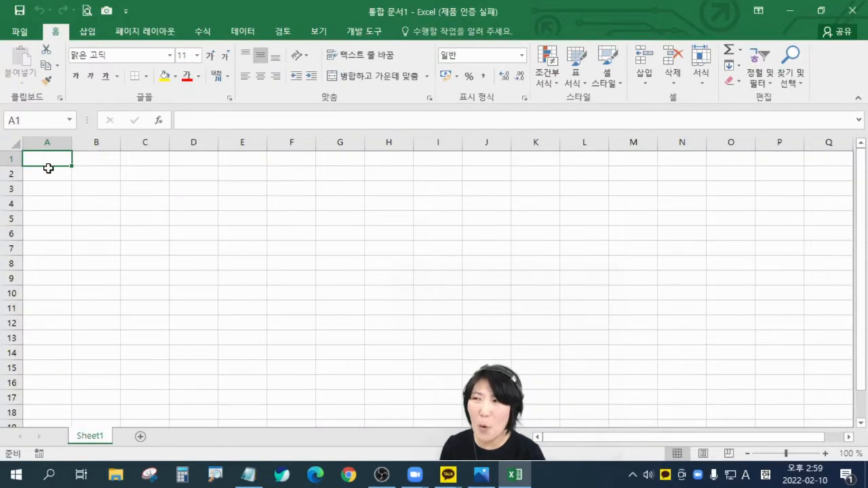
Step: Narrow column A to a slim margin column beside column B
{"action": "left_click", "coordinate": [825, 454]}
{"action": "left_click", "coordinate": [826, 454]}
{"action": "left_click", "coordinate": [826, 454]}
{"action": "left_click", "coordinate": [826, 454]}
{"action": "left_click", "coordinate": [826, 453]}
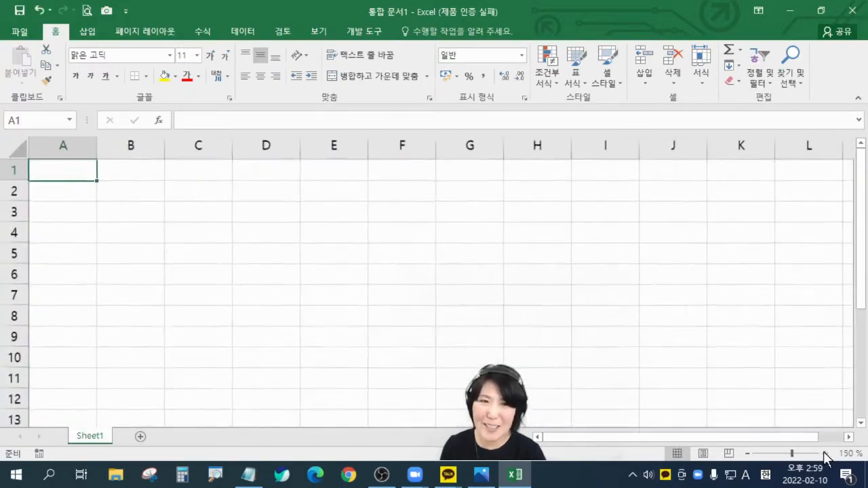
{"action": "left_click", "coordinate": [825, 454]}
{"action": "left_click", "coordinate": [825, 453]}
{"action": "left_click", "coordinate": [825, 454]}
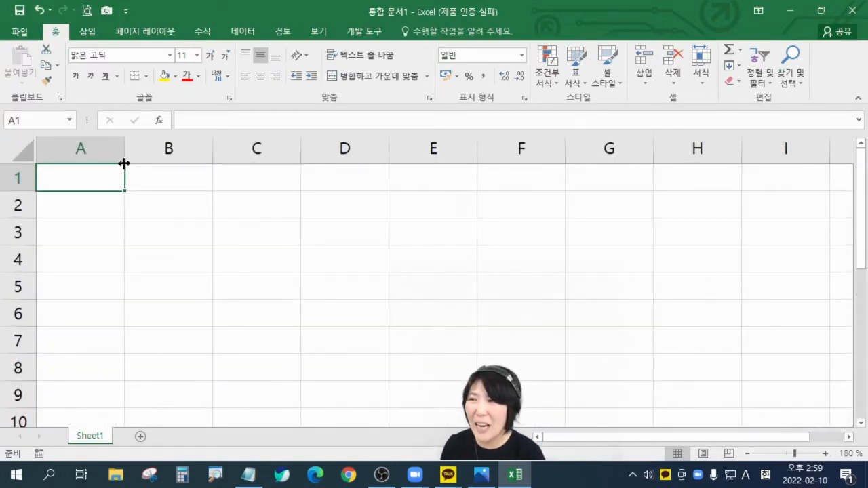
{"action": "left_click_drag", "start_coordinate": [124, 163], "coordinate": [61, 153]}
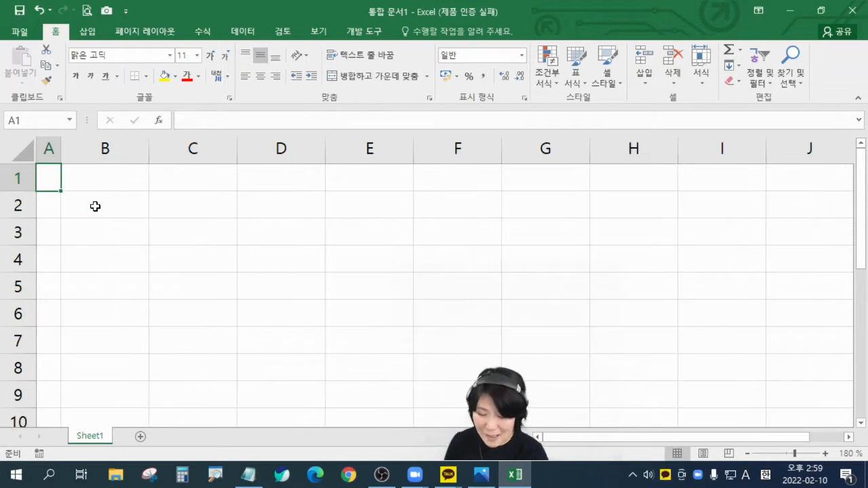
Step: Enter the Korean column headers 성명 in B3 and 직급 in C3
{"action": "left_click", "coordinate": [95, 206]}
{"action": "left_click", "coordinate": [106, 244]}
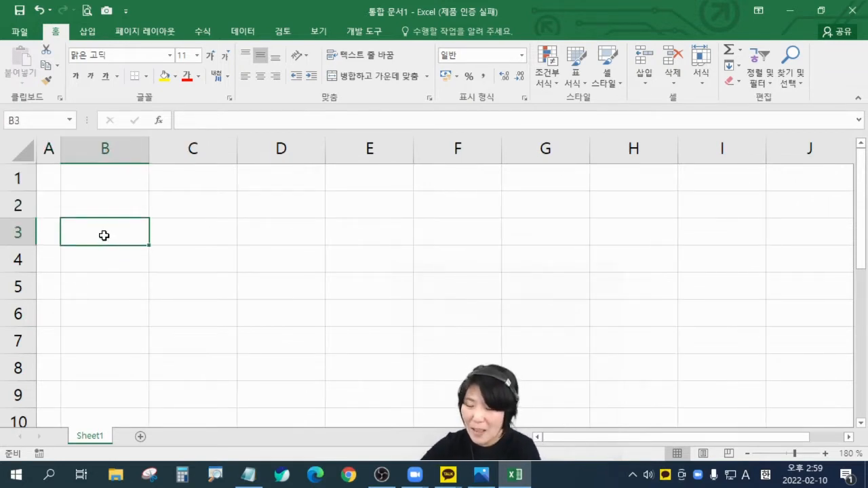
{"action": "type", "text": "tj"}
{"action": "key", "text": "BackSpace"}
{"action": "key", "text": "BackSpace"}
{"action": "key", "text": "Hangul"}
{"action": "type", "text": "성"}
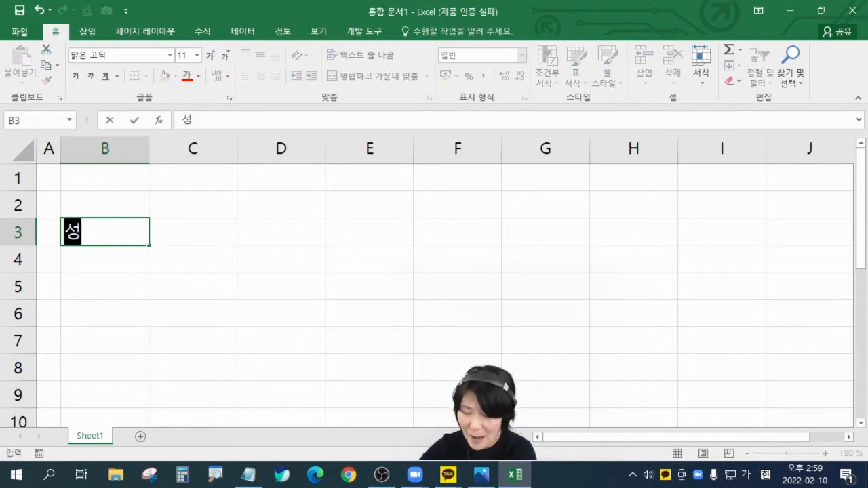
{"action": "type", "text": "명"}
{"action": "key", "text": "Tab"}
{"action": "type", "text": "직급"}
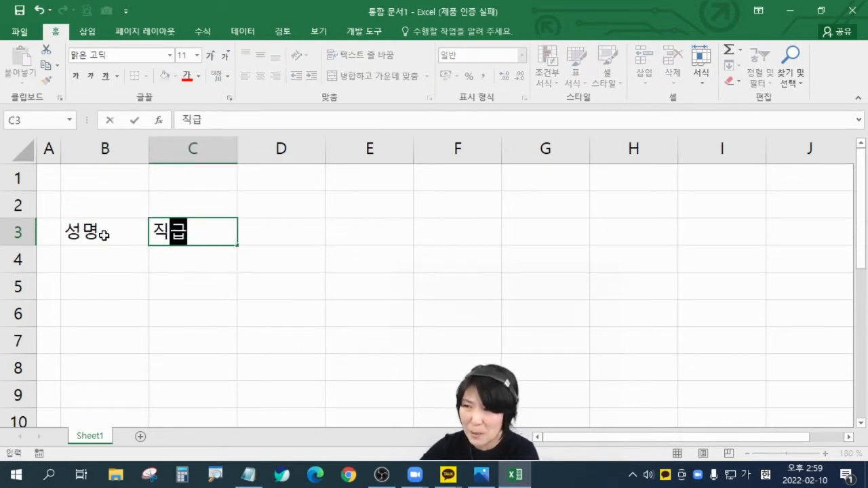
Step: Continue the header row with 소속 in D3 and 판매액 in E3
{"action": "key", "text": "Tab"}
{"action": "type", "text": "소속"}
{"action": "key", "text": "Tab"}
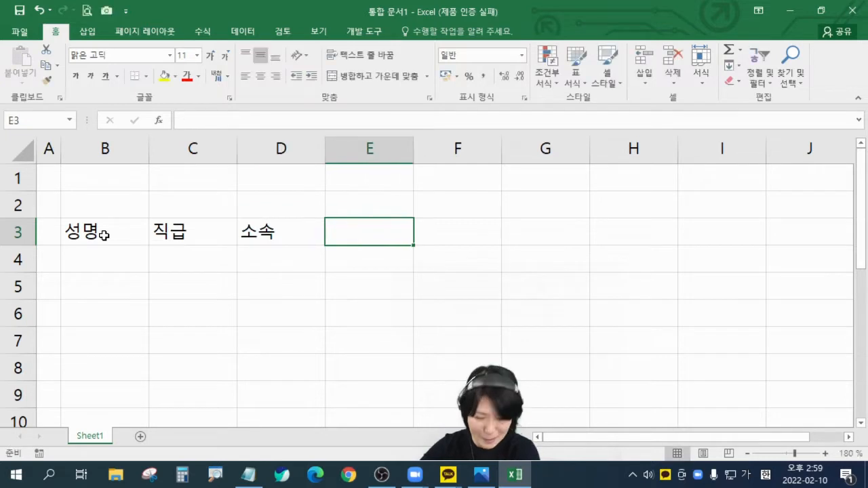
{"action": "type", "text": "판"}
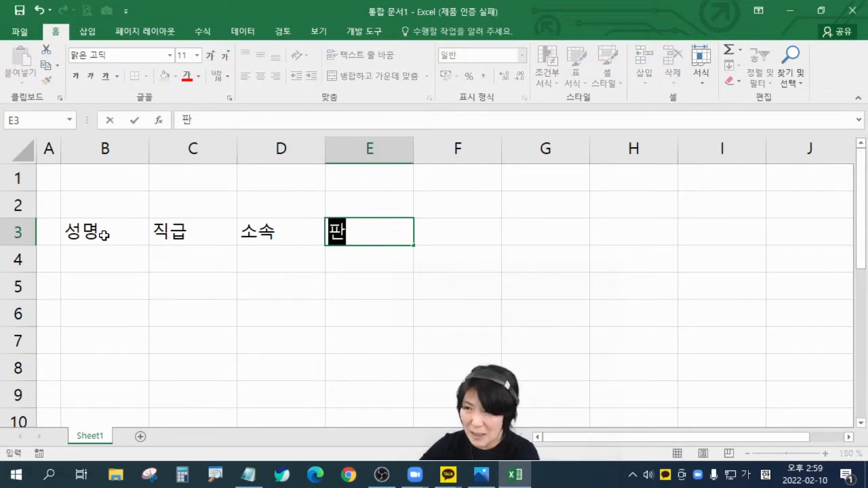
{"action": "type", "text": "매야ㄱ"}
{"action": "key", "text": "Tab"}
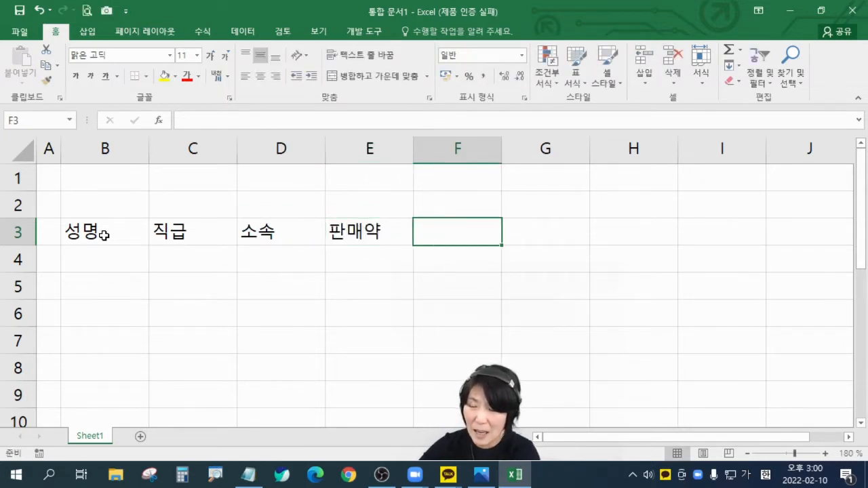
{"action": "key", "text": "Left"}
{"action": "type", "text": "판매액"}
{"action": "key", "text": "Tab"}
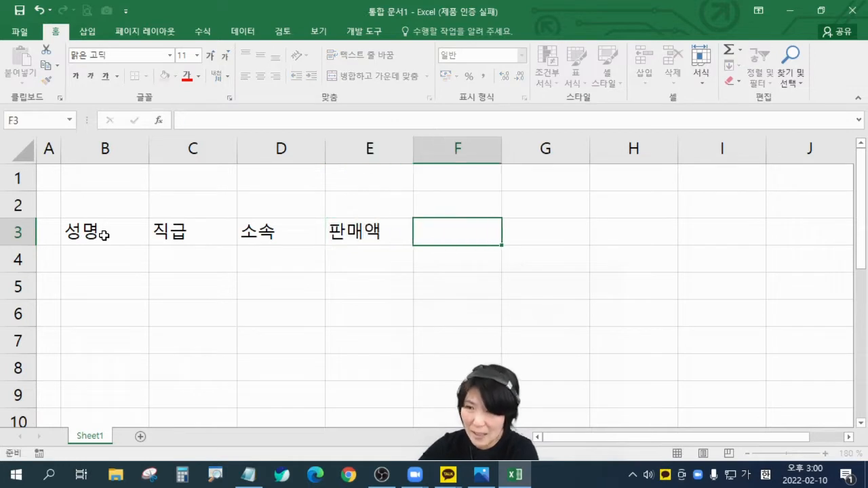
Step: Complete the header row with 활동수당 in F3, 정착수당 in G3 and 실수령액 in H3
{"action": "type", "text": "활동수"}
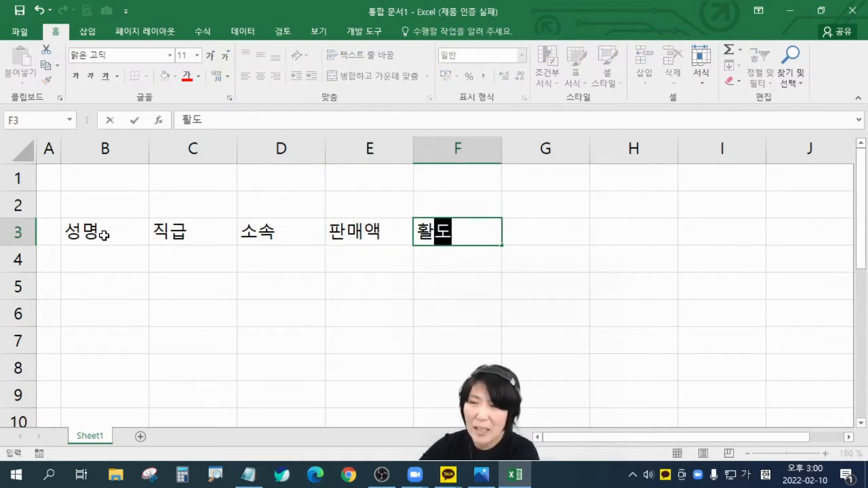
{"action": "type", "text": "당"}
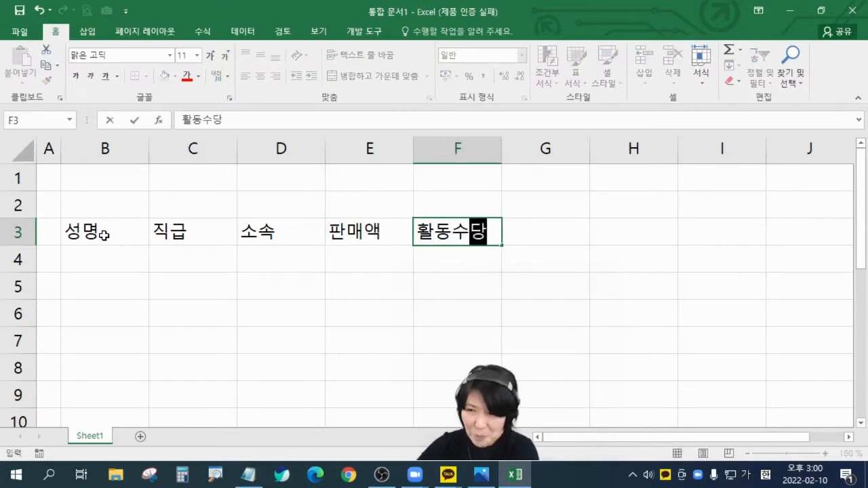
{"action": "key", "text": "Tab"}
{"action": "type", "text": "정착수당"}
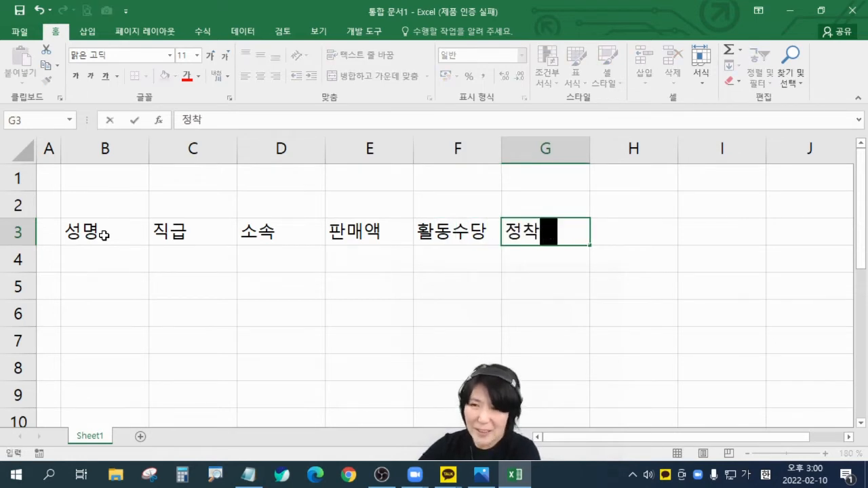
{"action": "key", "text": "Tab"}
{"action": "type", "text": "실수"}
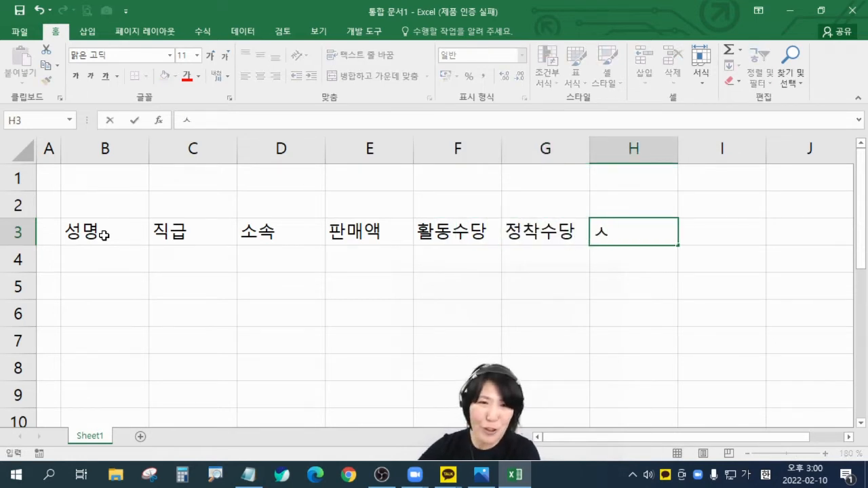
{"action": "type", "text": "령액"}
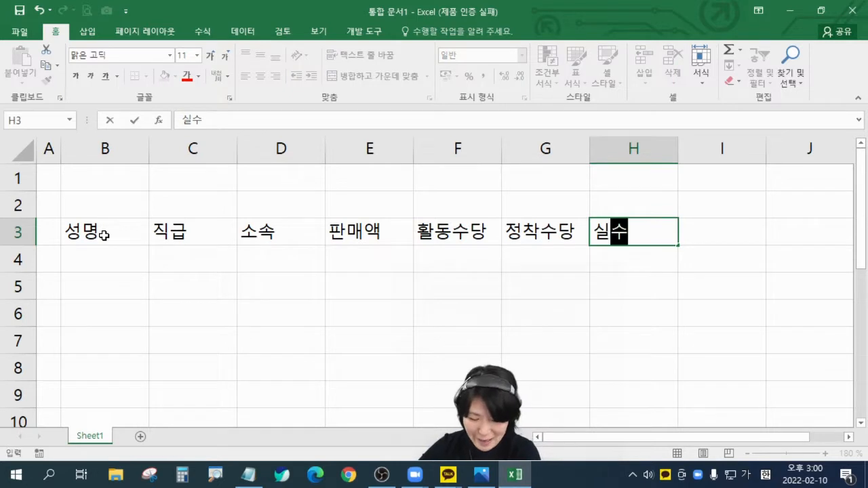
Step: Enter the period label 2019년 5월분 in H2, above the 실수령액 header
{"action": "key", "text": "Up"}
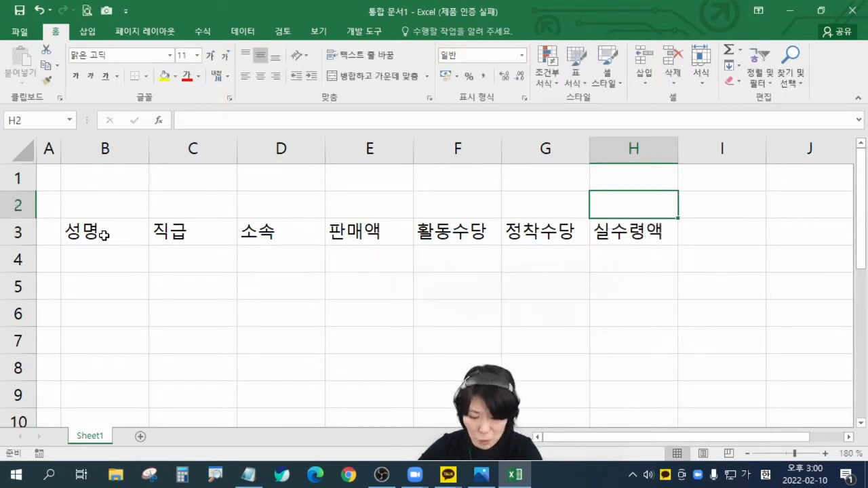
{"action": "type", "text": "2019"}
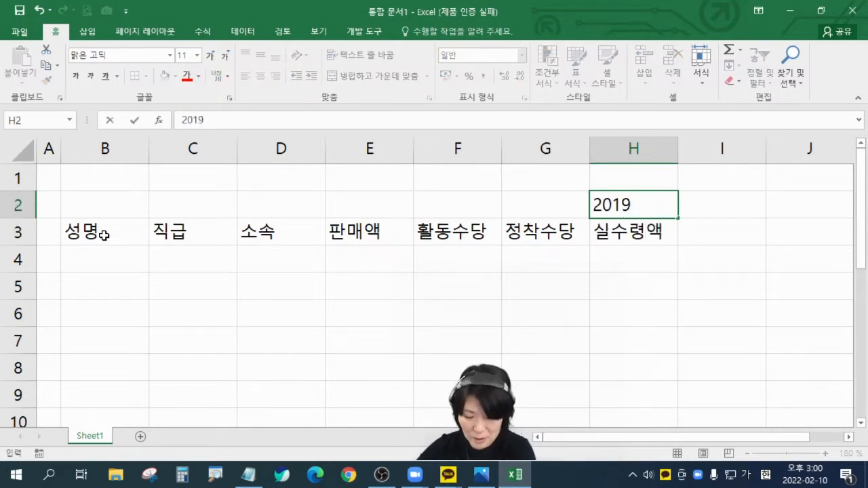
{"action": "type", "text": "년 5월"}
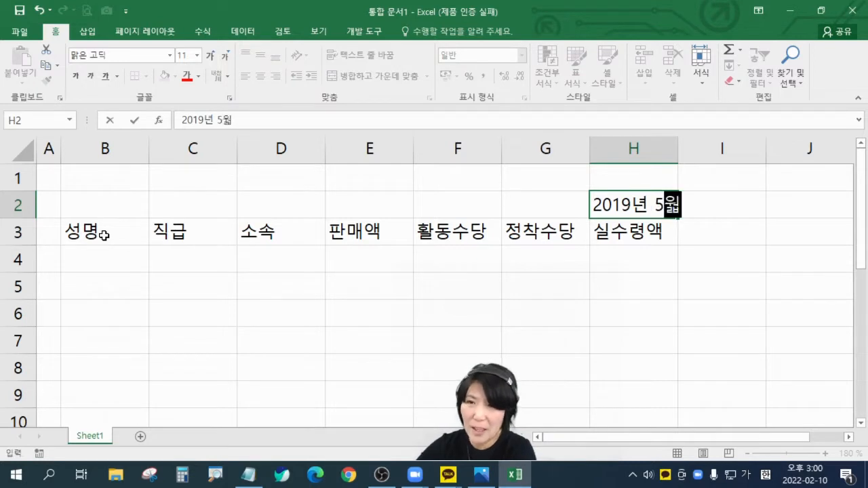
{"action": "type", "text": "분"}
{"action": "key", "text": "Return"}
Step: Enter the first two employees' full names in B4 and B5 under 성명
{"action": "left_click", "coordinate": [108, 262]}
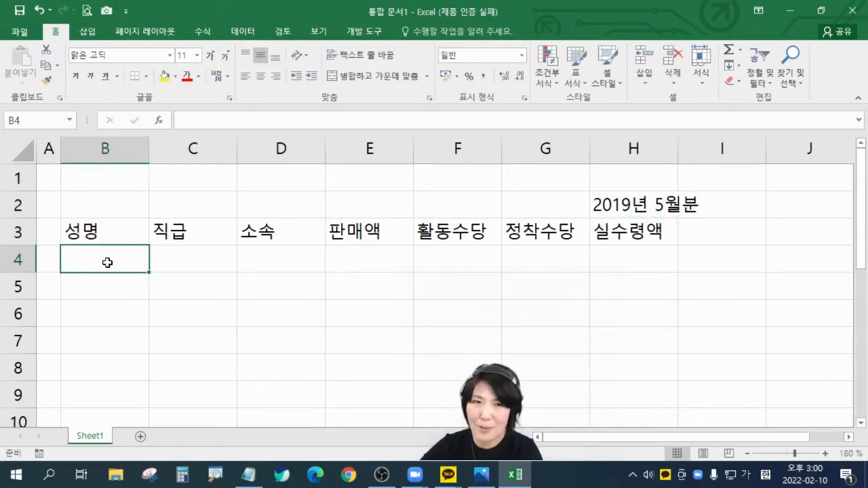
{"action": "type", "text": "김미니"}
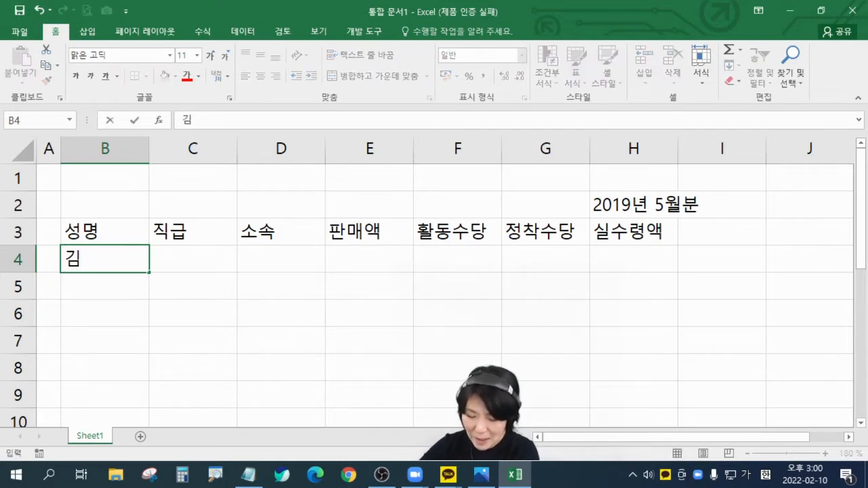
{"action": "key", "text": "BackSpace"}
{"action": "key", "text": "BackSpace"}
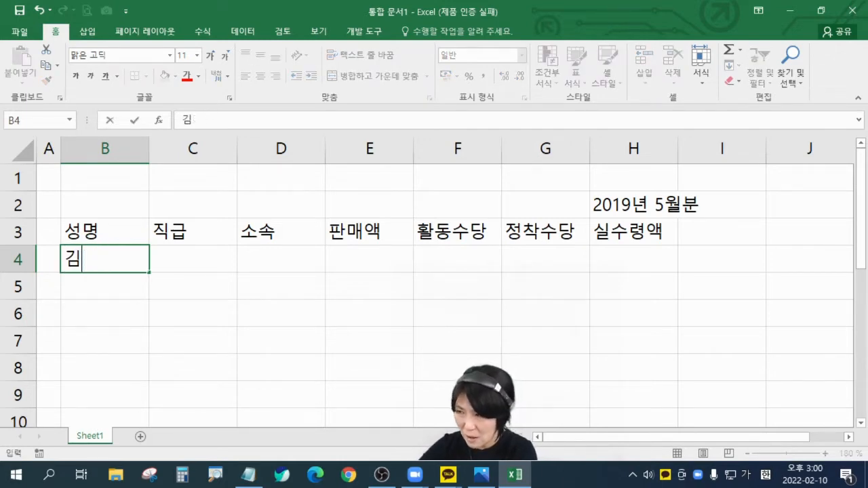
{"action": "type", "text": "민희"}
{"action": "key", "text": "Return"}
{"action": "type", "text": "박금순"}
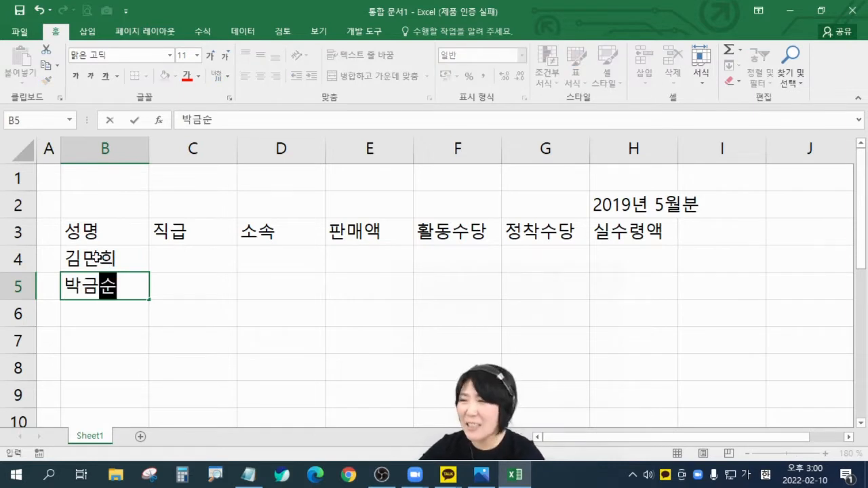
Step: Fill C4:C7 under 직급 with the ranks 부장, 주임, 사원 and 대리
{"action": "left_click", "coordinate": [194, 265]}
{"action": "type", "text": "부장"}
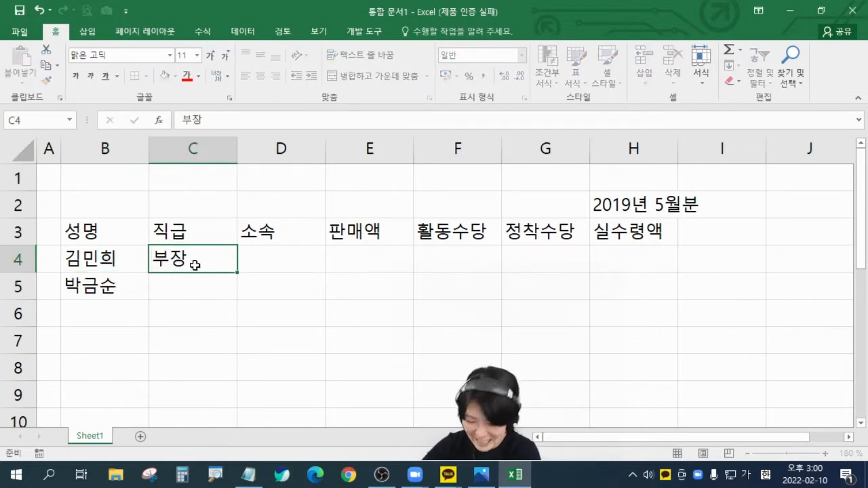
{"action": "key", "text": "Return"}
{"action": "type", "text": "주임"}
{"action": "key", "text": "Return"}
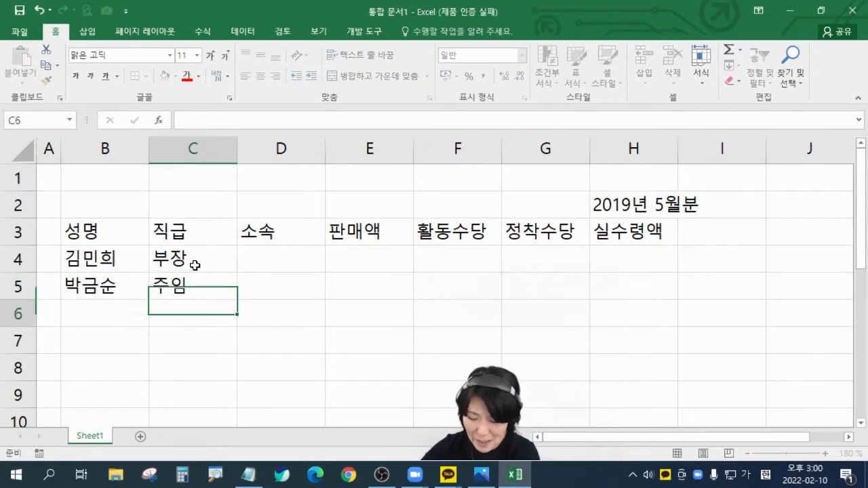
{"action": "type", "text": "사원"}
{"action": "key", "text": "Return"}
{"action": "type", "text": "댈리"}
{"action": "key", "text": "Return"}
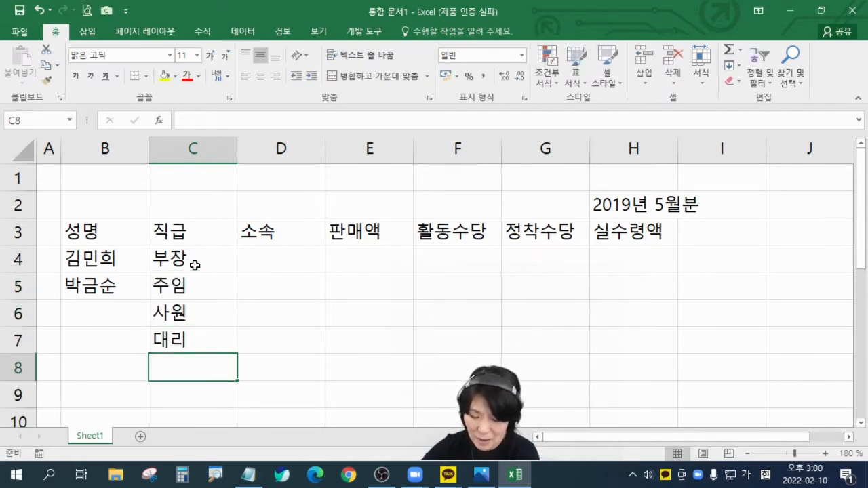
Step: Continue the 직급 column in C8:C11 with 사원, 주임, 대리 and 과장
{"action": "type", "text": "사원"}
{"action": "key", "text": "Return"}
{"action": "type", "text": "주임"}
{"action": "key", "text": "Return"}
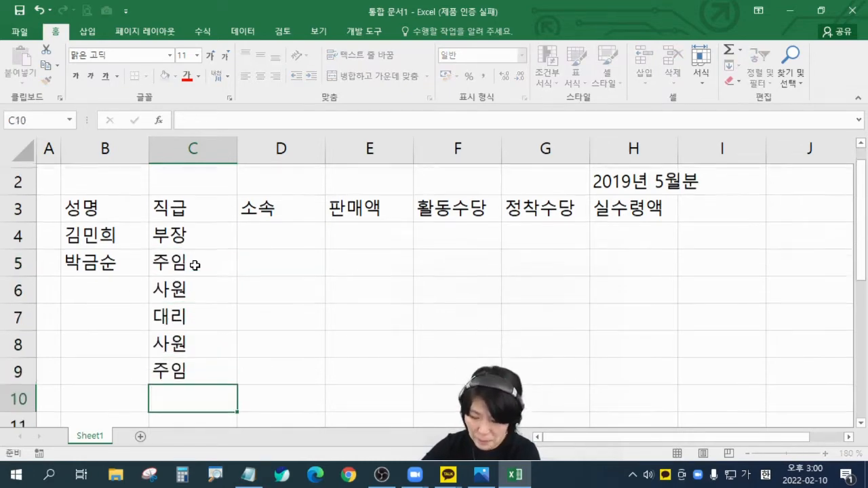
{"action": "type", "text": "대리"}
{"action": "key", "text": "Return"}
{"action": "type", "text": "과장"}
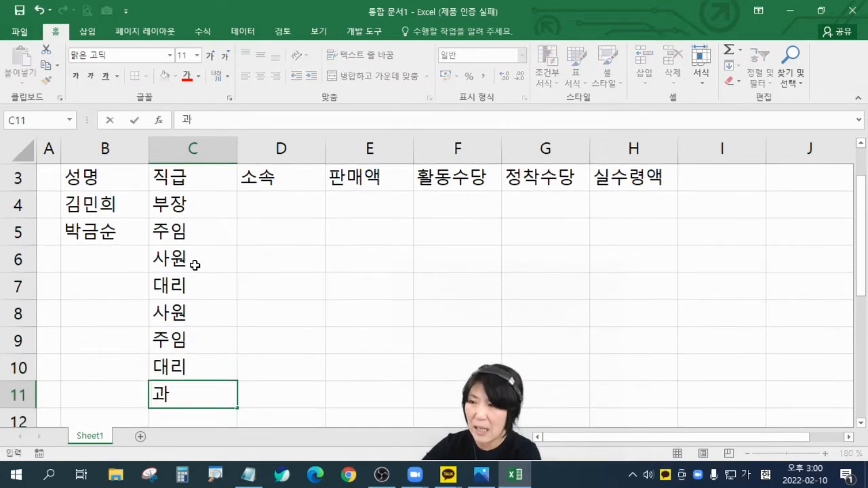
{"action": "key", "text": "Return"}
Step: Enter the team name 1팀 in D4 under 소속
{"action": "scroll", "coordinate": [234, 279], "scroll_direction": "up", "scroll_amount": 1}
{"action": "left_click", "coordinate": [300, 259]}
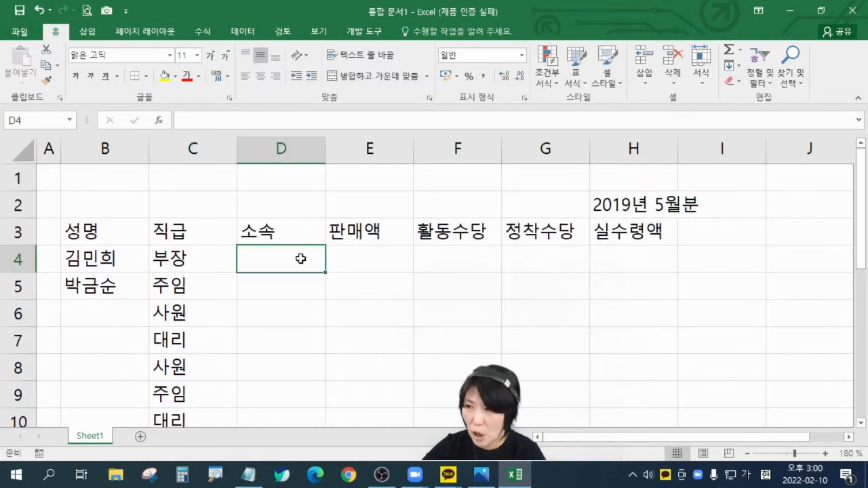
{"action": "type", "text": "1팀"}
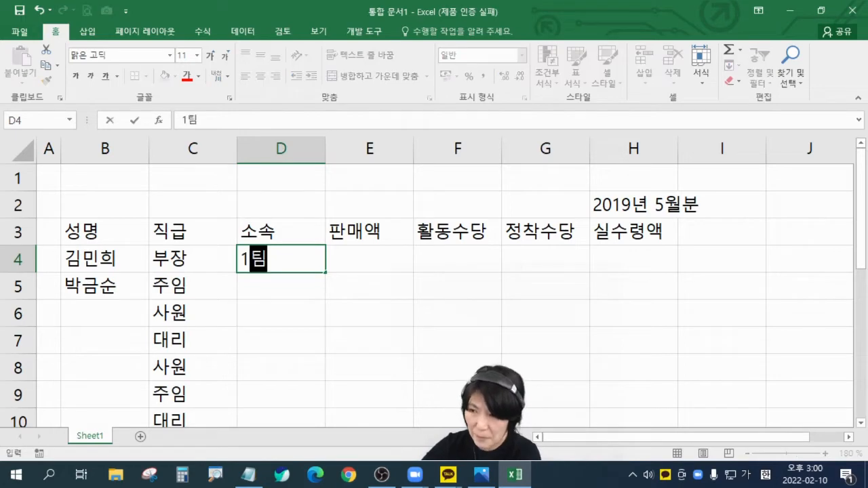
{"action": "key", "text": "Return"}
Step: Auto-fill the 1팀 entry from D4 into D5 as 2팀, and move the 2팀 cell to D8
{"action": "left_click", "coordinate": [300, 257]}
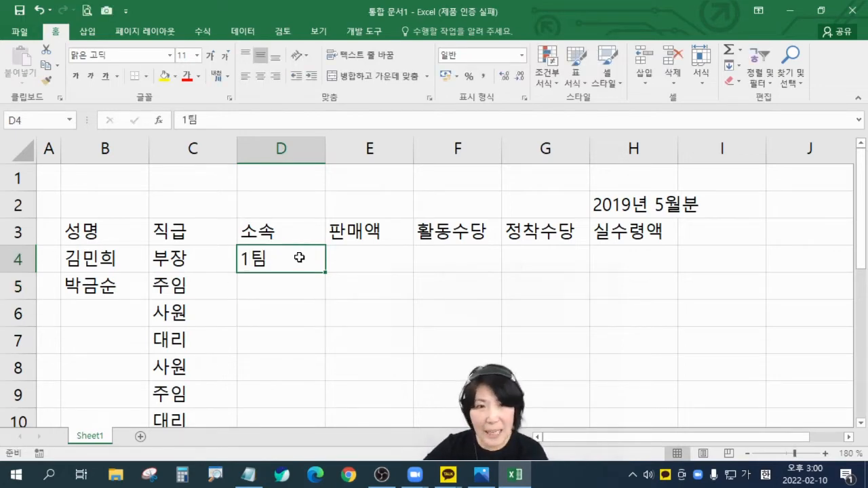
{"action": "left_click_drag", "start_coordinate": [326, 273], "coordinate": [271, 286]}
{"action": "left_click", "coordinate": [269, 287]}
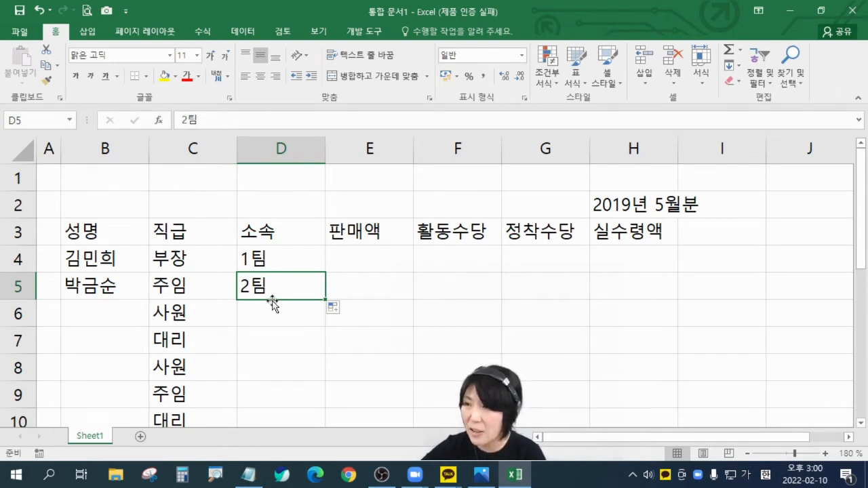
{"action": "left_click_drag", "start_coordinate": [272, 303], "coordinate": [262, 368]}
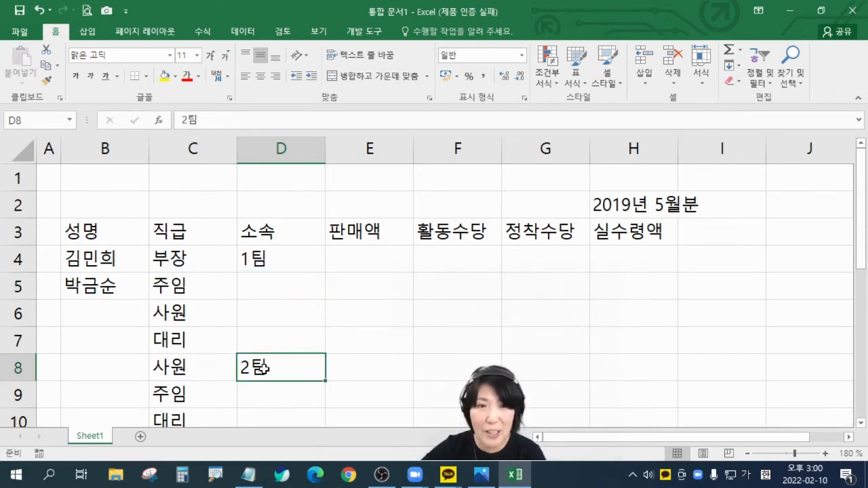
{"action": "left_click", "coordinate": [363, 331]}
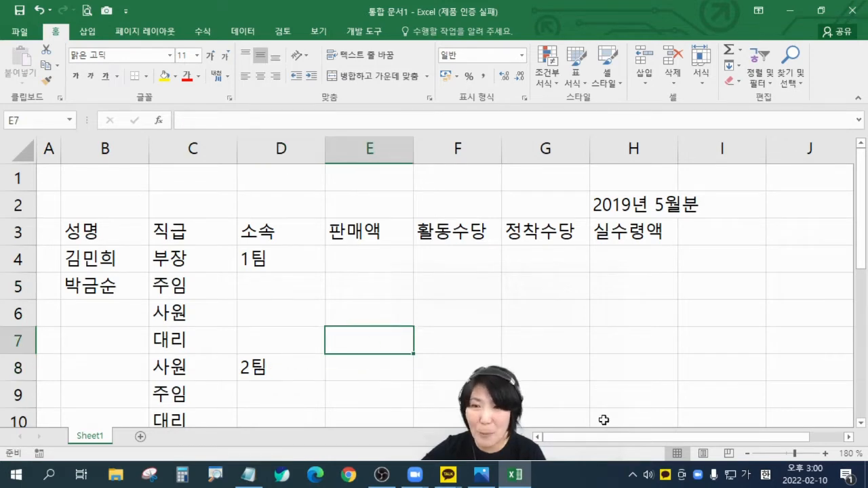
{"action": "left_click", "coordinate": [314, 308]}
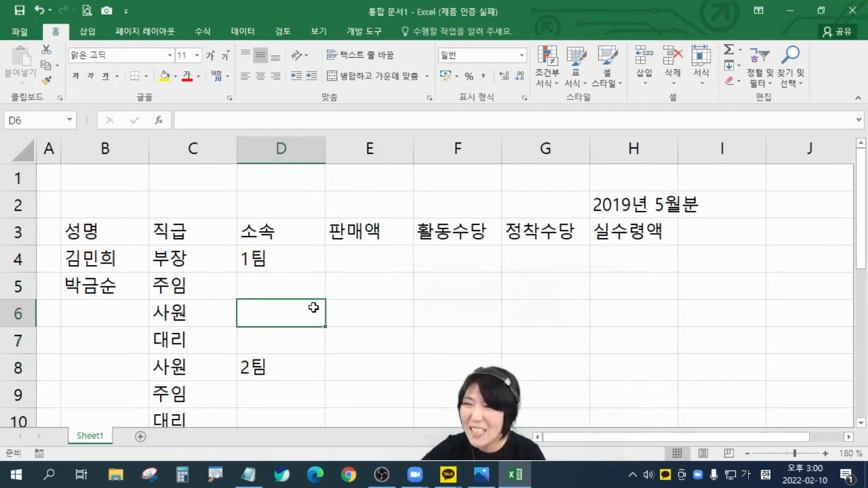
{"action": "scroll", "coordinate": [291, 322], "scroll_direction": "down", "scroll_amount": 3}
{"action": "scroll", "coordinate": [292, 291], "scroll_direction": "up", "scroll_amount": 3}
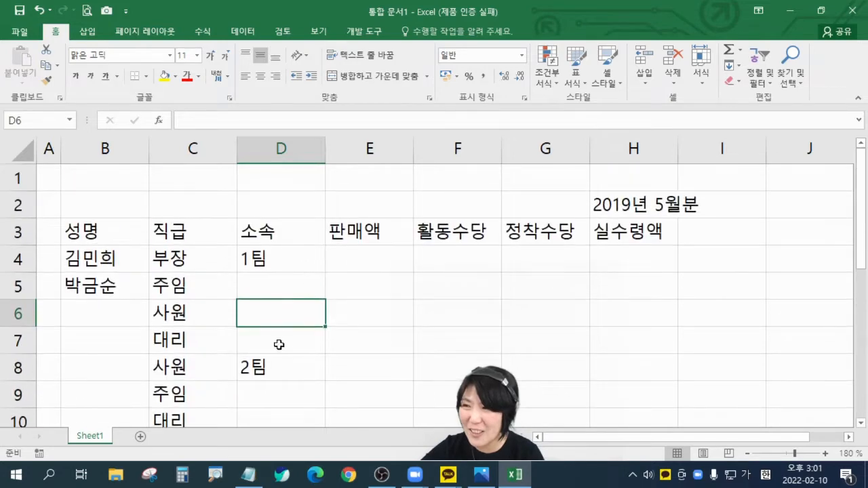
Step: Auto-fill the 2팀 entry from D8 into D9 as 3팀, and move the 3팀 cell to D14
{"action": "left_click", "coordinate": [747, 455]}
{"action": "left_click", "coordinate": [747, 455]}
{"action": "left_click", "coordinate": [747, 454]}
{"action": "left_click", "coordinate": [251, 332]}
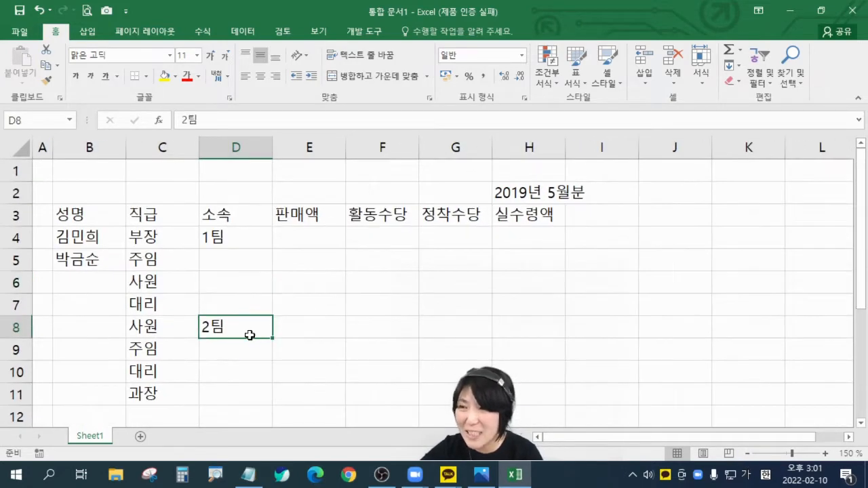
{"action": "left_click_drag", "start_coordinate": [272, 338], "coordinate": [274, 360]}
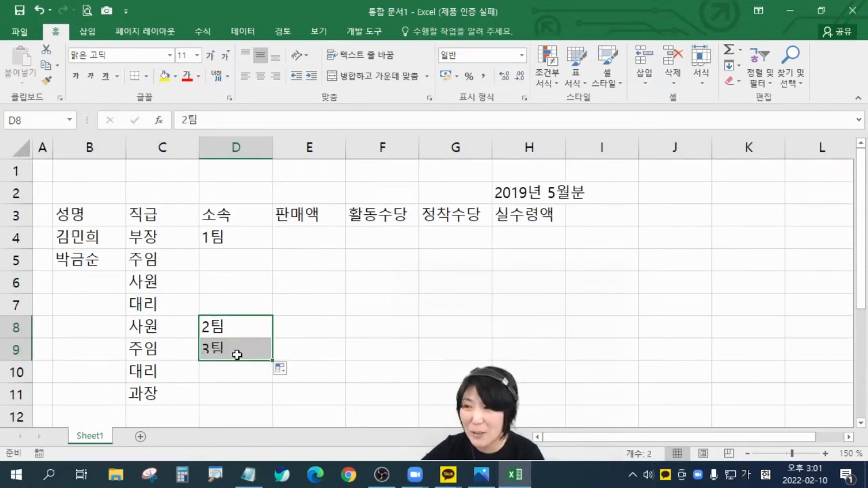
{"action": "left_click", "coordinate": [230, 351]}
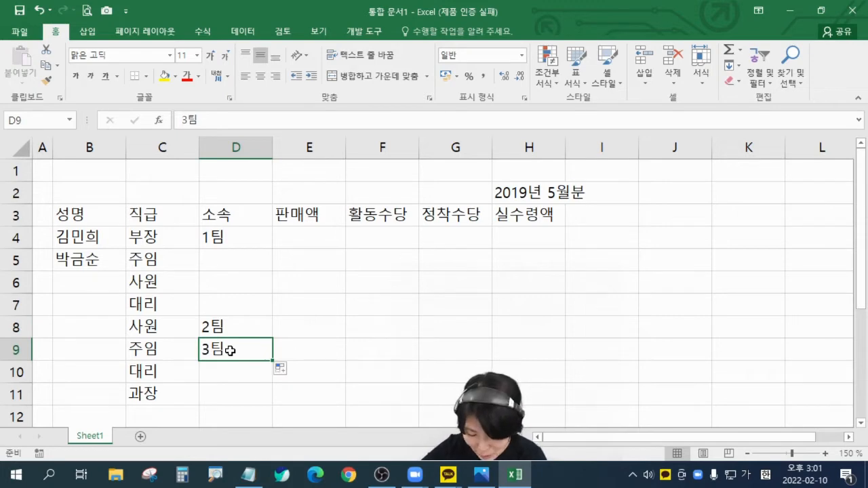
{"action": "left_click", "coordinate": [861, 424]}
{"action": "left_click", "coordinate": [861, 423]}
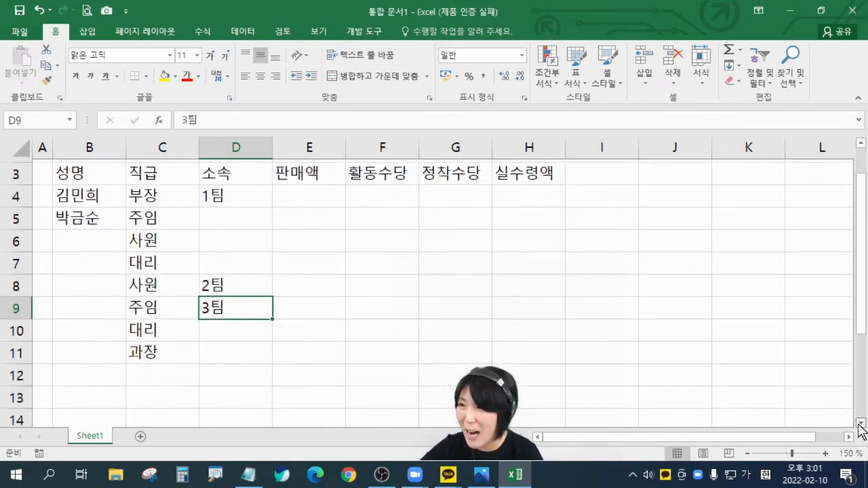
{"action": "left_click", "coordinate": [861, 423]}
{"action": "left_click_drag", "start_coordinate": [232, 296], "coordinate": [221, 394]}
{"action": "left_click", "coordinate": [221, 281]}
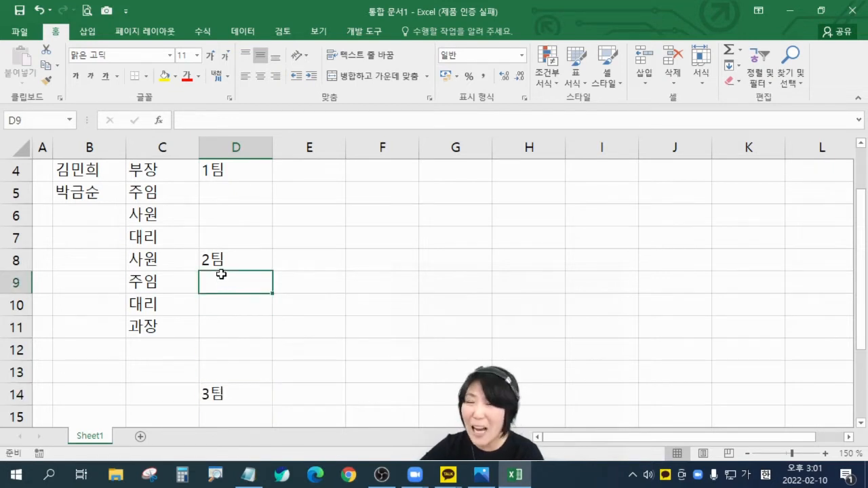
Step: Fill 1팀 from D4 down to D7 under 소속, using the copy-cells fill option instead of a series
{"action": "left_click", "coordinate": [228, 174]}
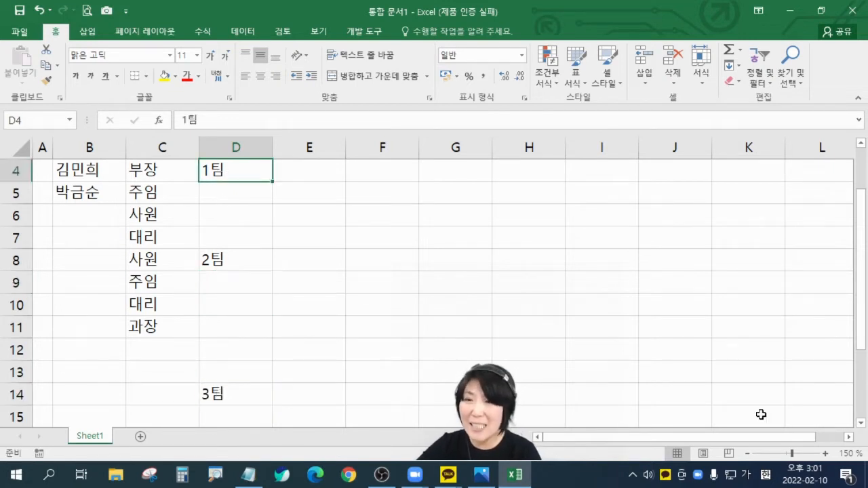
{"action": "left_click", "coordinate": [861, 144]}
{"action": "left_click", "coordinate": [861, 144]}
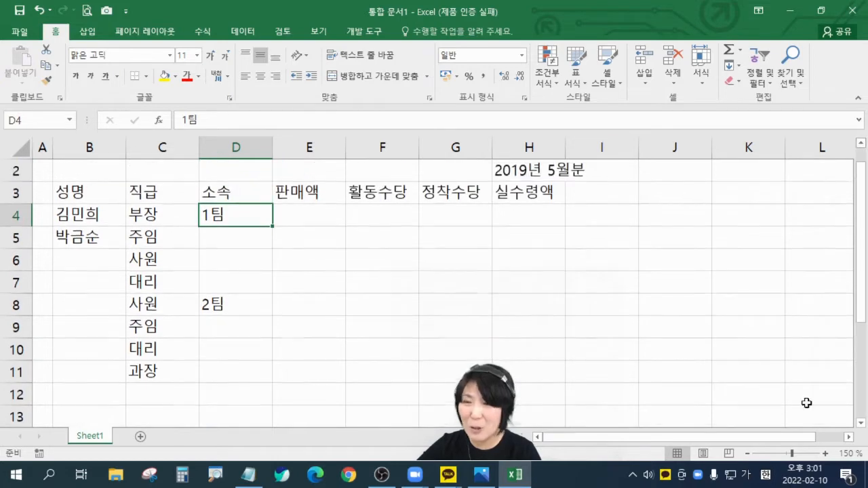
{"action": "left_click", "coordinate": [825, 454]}
{"action": "left_click", "coordinate": [825, 454]}
{"action": "left_click", "coordinate": [825, 454]}
{"action": "left_click", "coordinate": [824, 454]}
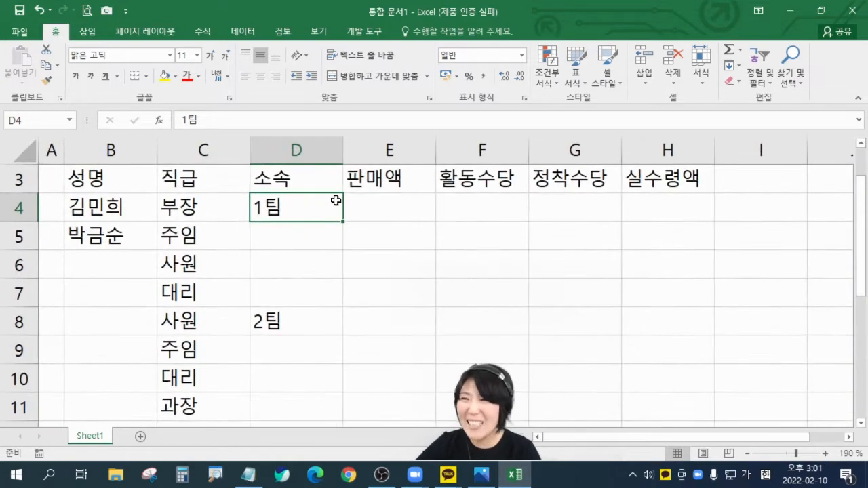
{"action": "left_click_drag", "start_coordinate": [345, 225], "coordinate": [342, 306]}
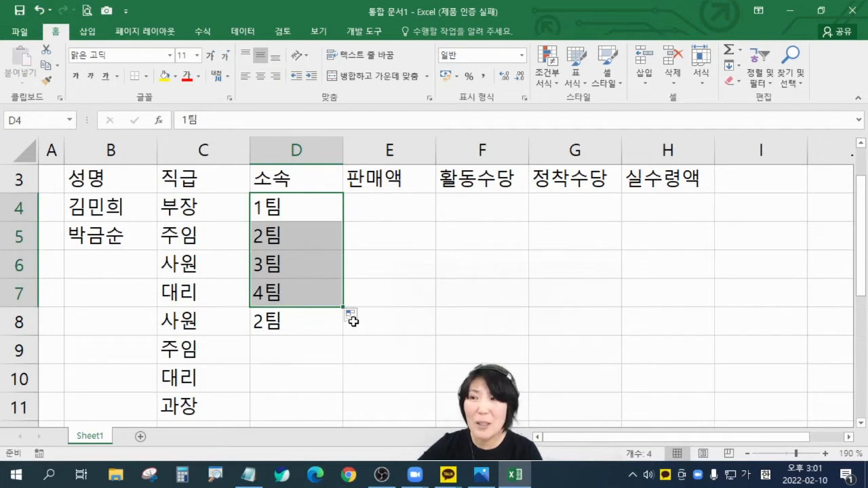
{"action": "left_click", "coordinate": [351, 315]}
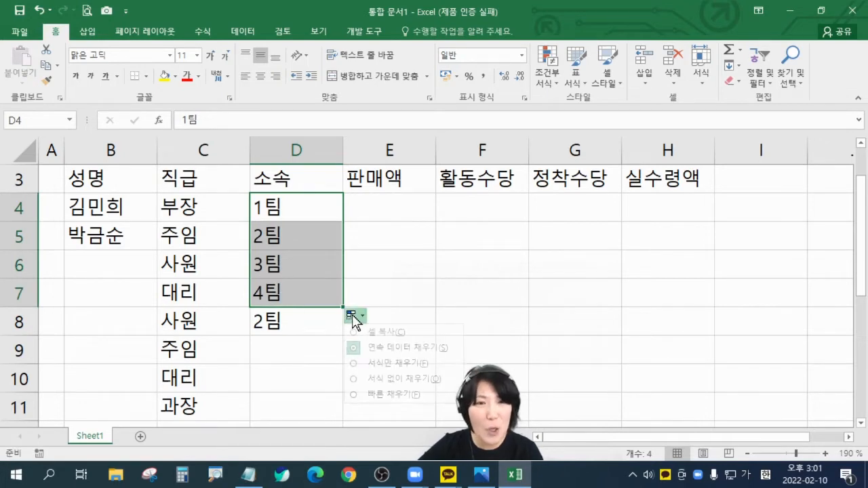
{"action": "left_click", "coordinate": [387, 332]}
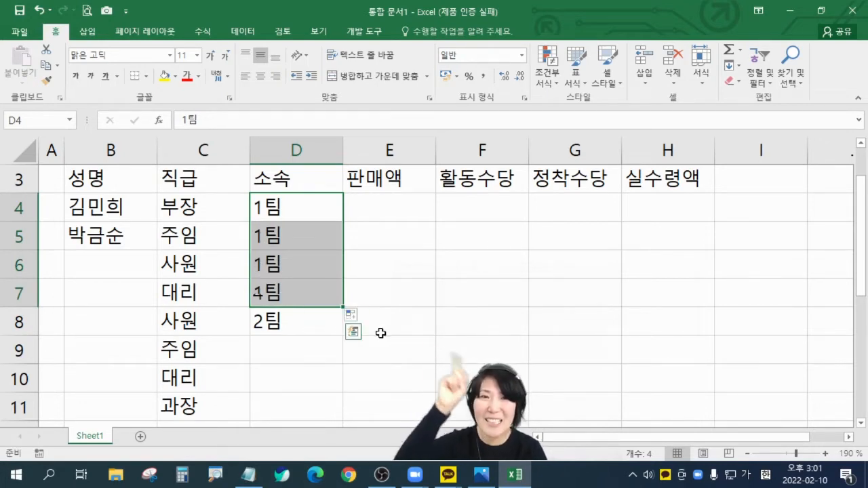
Step: Fill 2팀 from D8 down to D13 as identical copies using the copy-cells fill option
{"action": "left_click", "coordinate": [303, 330]}
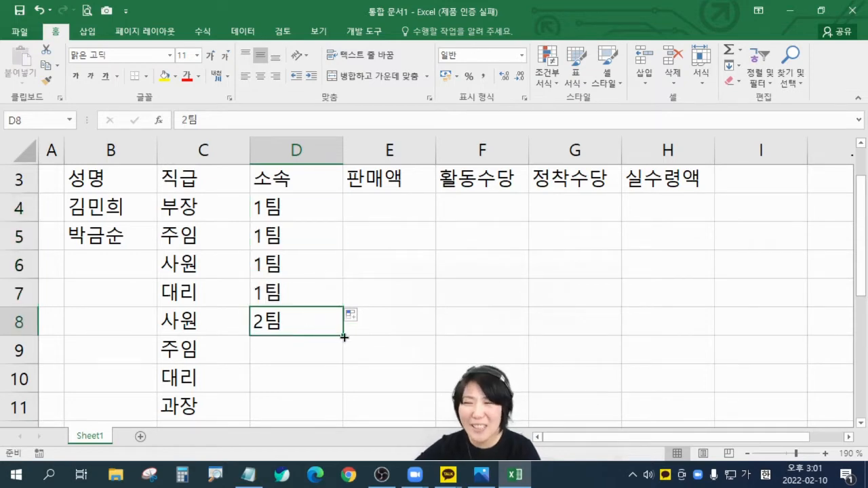
{"action": "scroll", "coordinate": [387, 308], "scroll_direction": "down", "scroll_amount": 3}
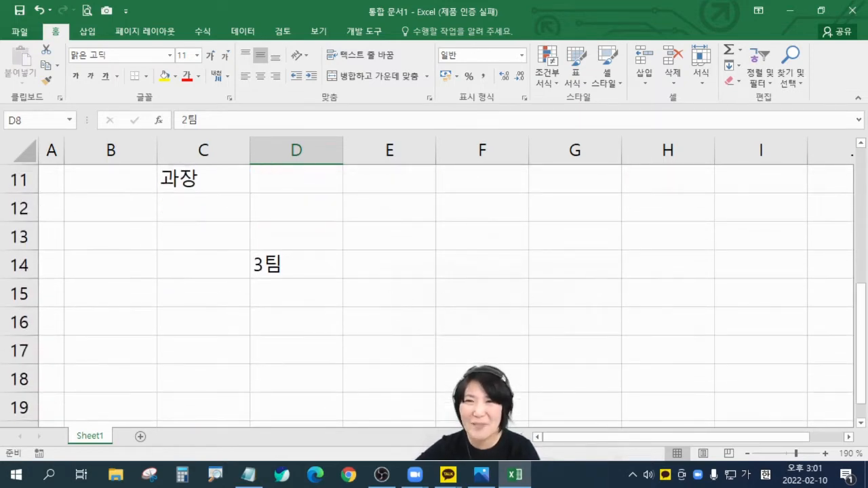
{"action": "left_click", "coordinate": [861, 144]}
{"action": "left_click", "coordinate": [861, 144]}
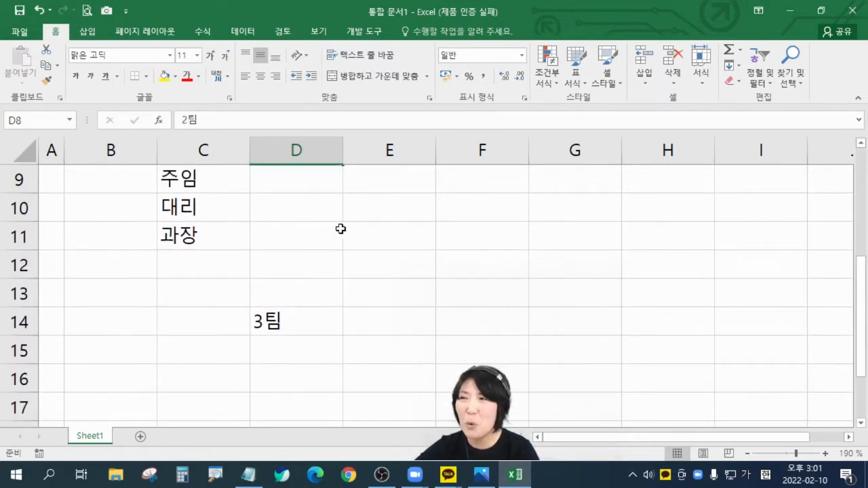
{"action": "left_click", "coordinate": [860, 144]}
{"action": "left_click", "coordinate": [860, 144]}
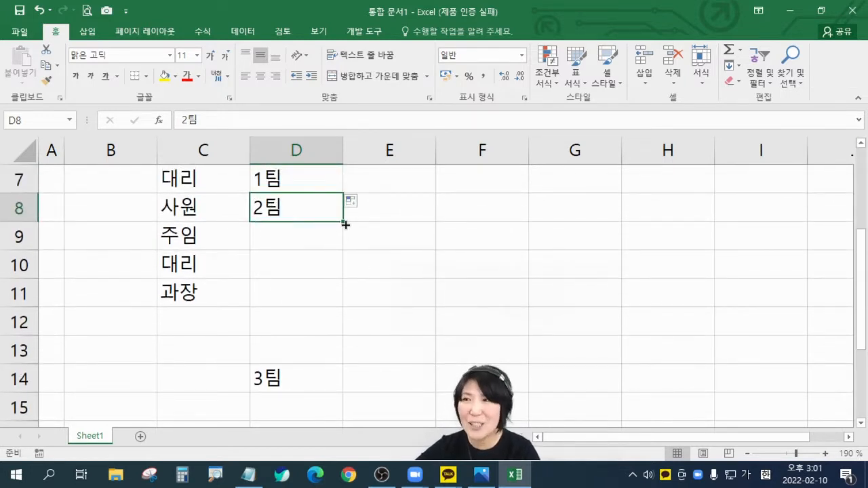
{"action": "left_click_drag", "start_coordinate": [341, 221], "coordinate": [343, 364]}
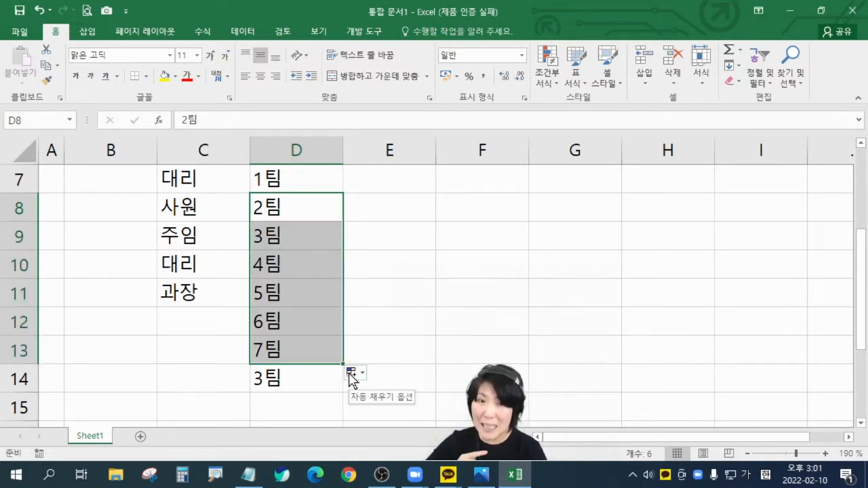
{"action": "left_click", "coordinate": [361, 377]}
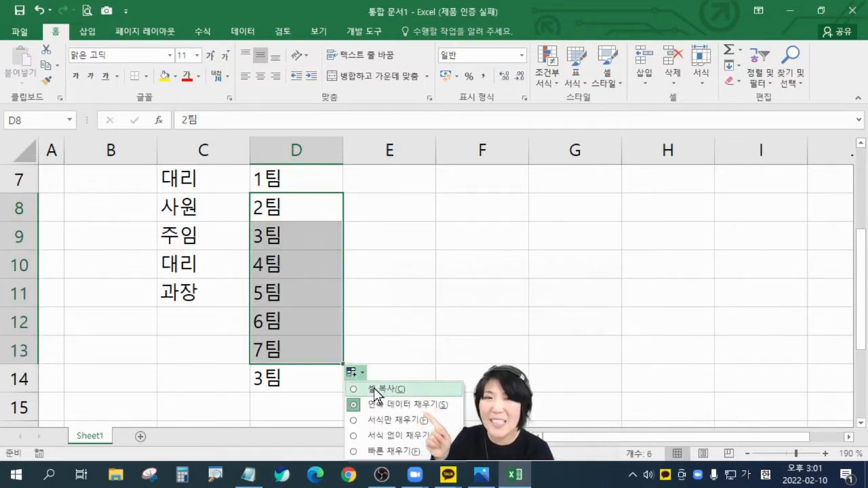
{"action": "left_click", "coordinate": [377, 391]}
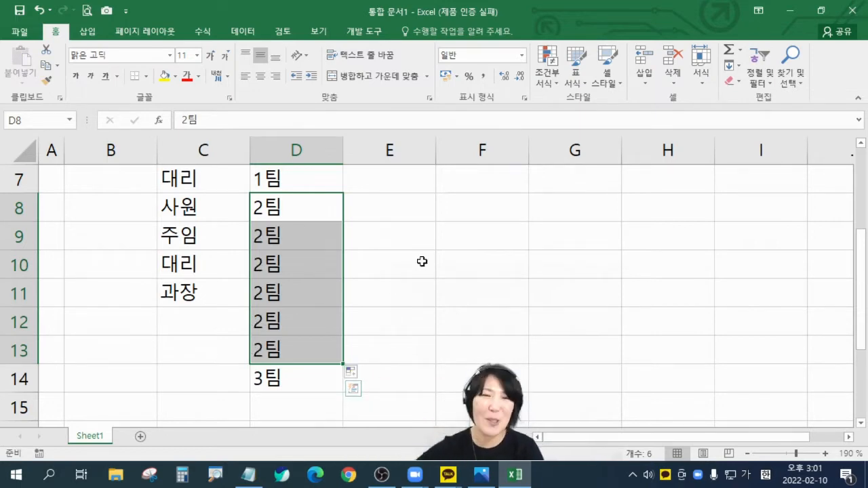
{"action": "left_click", "coordinate": [310, 233]}
{"action": "left_click", "coordinate": [298, 265]}
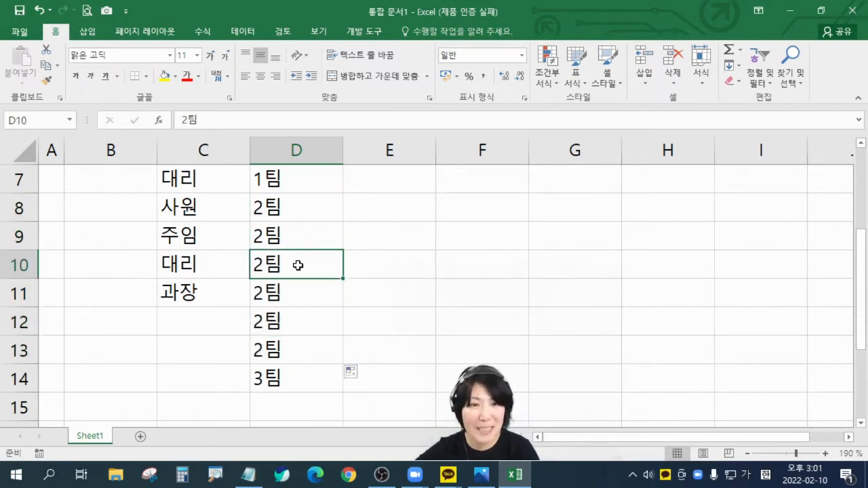
Step: Enter the 판매액 amounts 1000000 in E4 and 700000 in E5
{"action": "left_click_drag", "start_coordinate": [861, 271], "coordinate": [861, 203]}
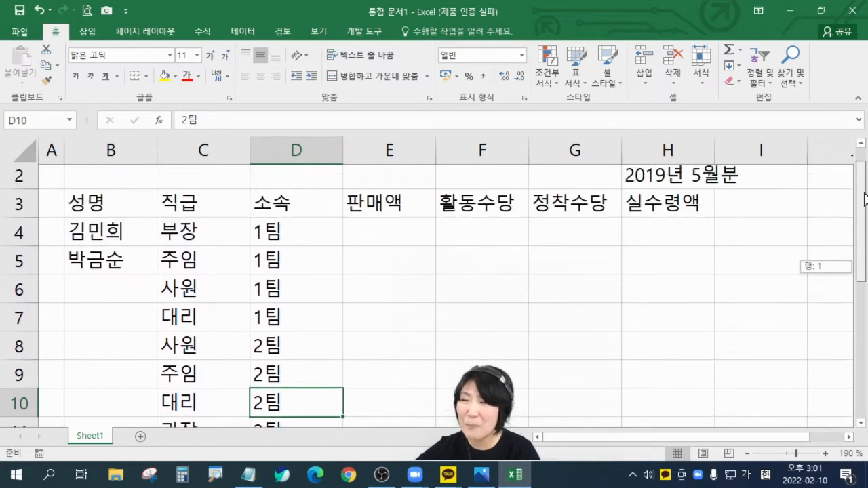
{"action": "left_click", "coordinate": [362, 232]}
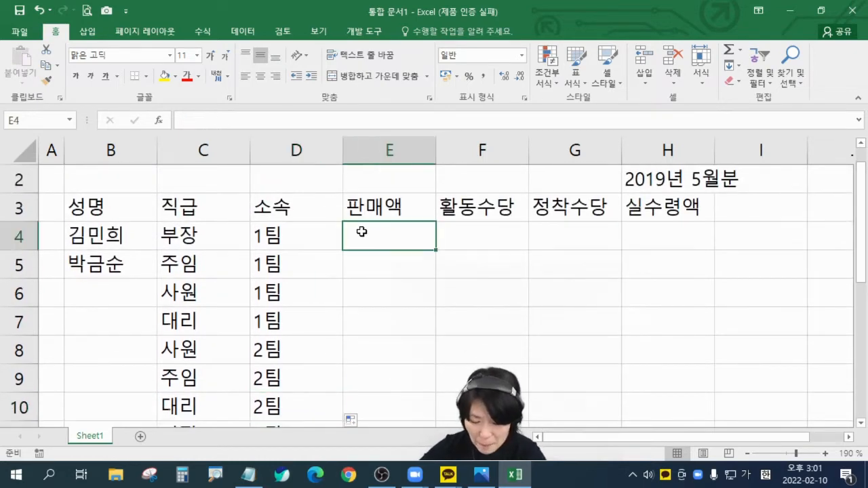
{"action": "type", "text": "10"}
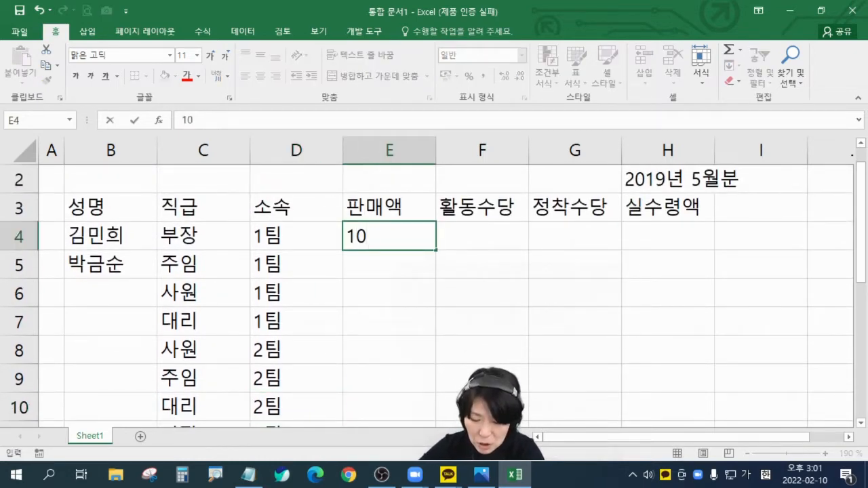
{"action": "type", "text": "00000"}
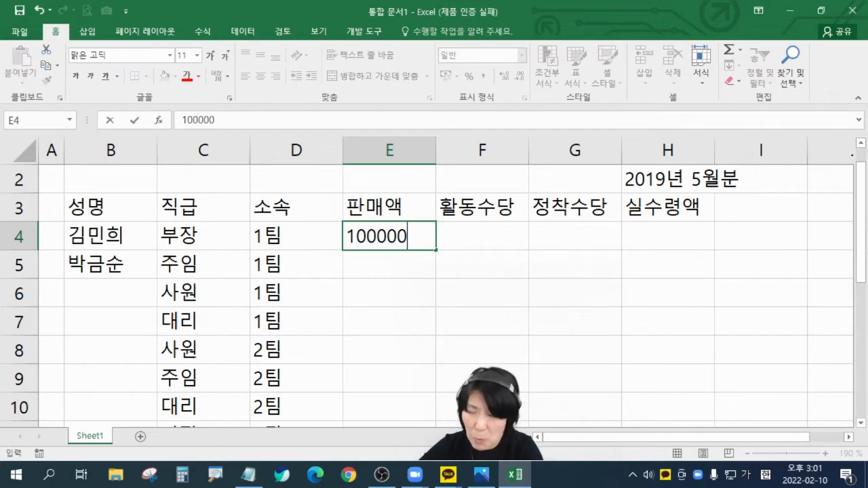
{"action": "key", "text": "Return"}
{"action": "type", "text": "700000"}
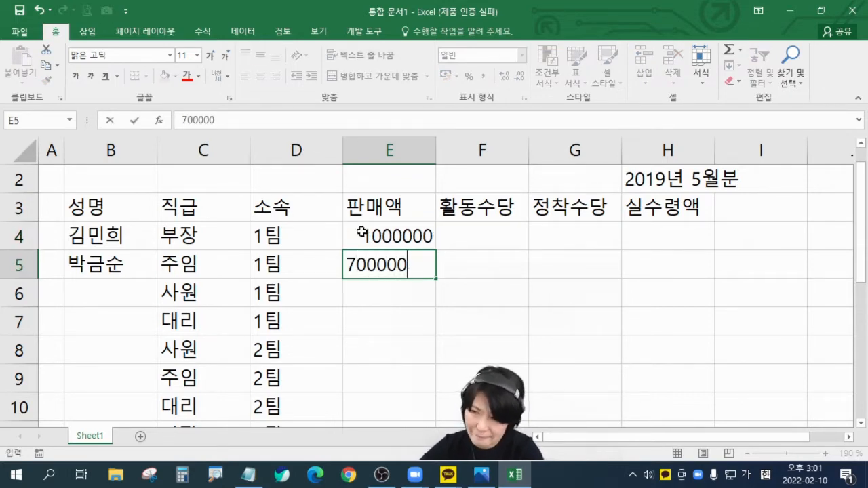
{"action": "key", "text": "Return"}
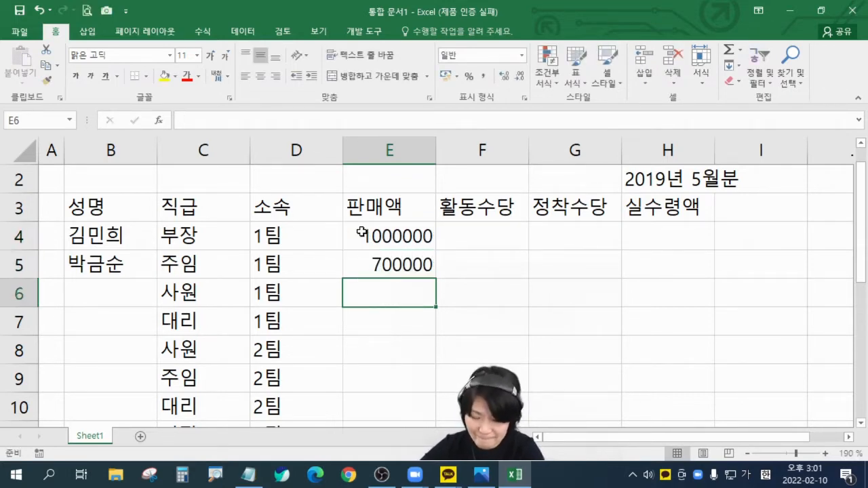
Step: Continue the 판매액 column in E6:E8 with 500000, 900000 and 500000
{"action": "type", "text": "500000"}
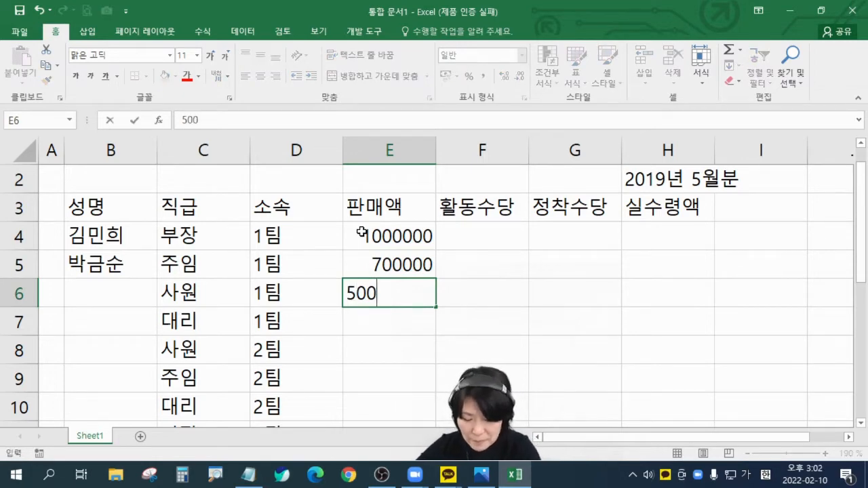
{"action": "key", "text": "Return"}
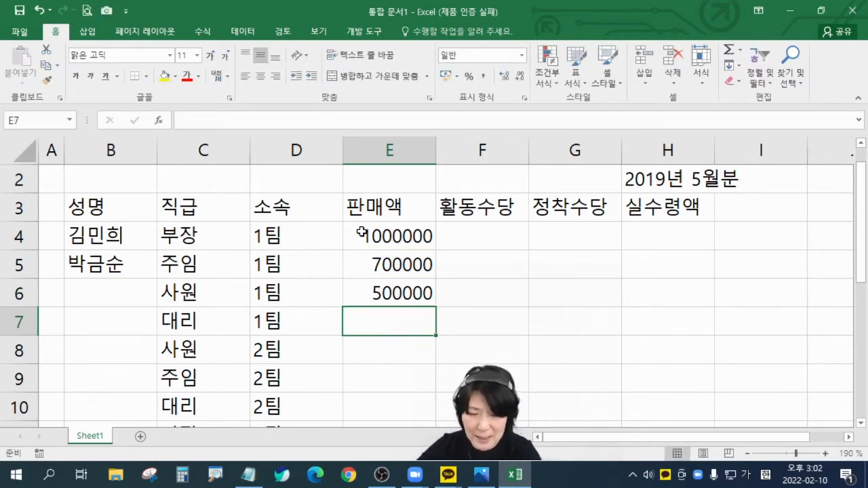
{"action": "type", "text": "900000"}
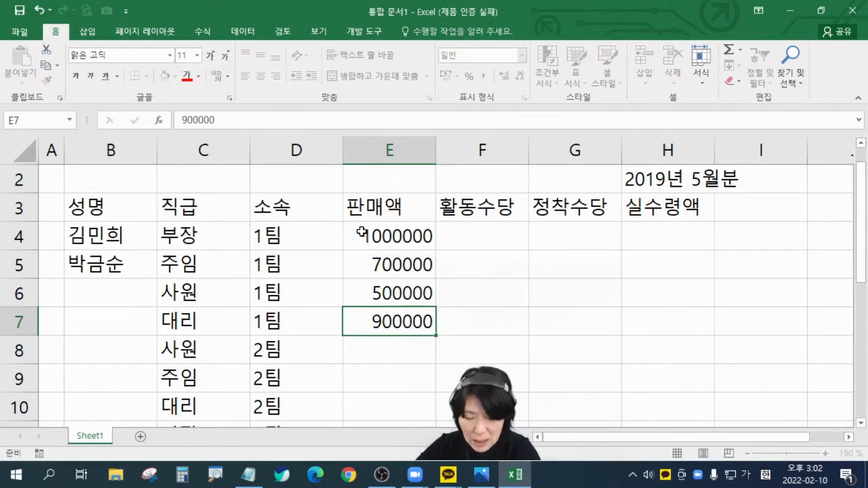
{"action": "key", "text": "Return"}
{"action": "type", "text": "50000"}
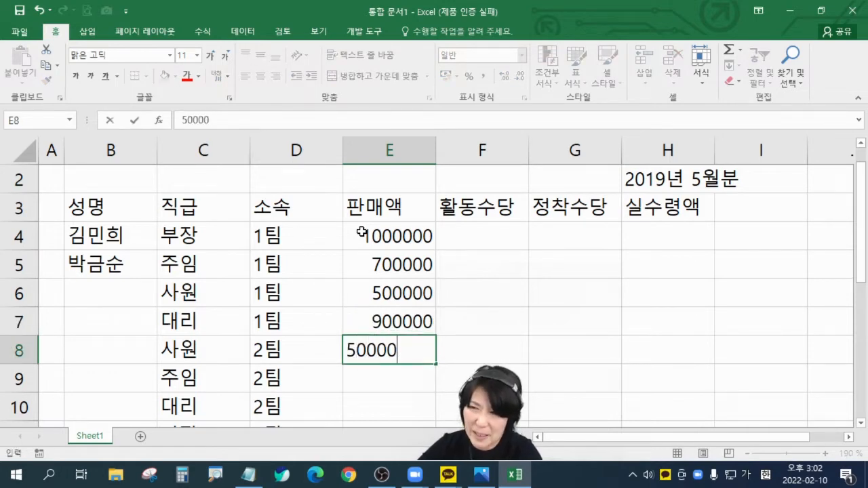
{"action": "type", "text": "0"}
{"action": "key", "text": "Return"}
Step: Calculate the first 활동수당 in F4 as =E4*70% and fill the formula down to F8
{"action": "left_click_drag", "start_coordinate": [384, 231], "coordinate": [384, 349]}
{"action": "left_click", "coordinate": [634, 230]}
{"action": "left_click", "coordinate": [520, 225]}
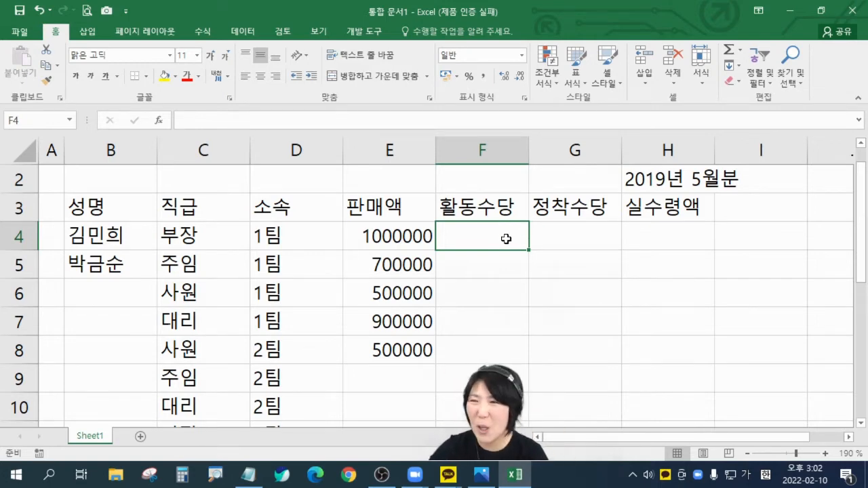
{"action": "type", "text": "="}
{"action": "left_click", "coordinate": [398, 236]}
{"action": "type", "text": "*"}
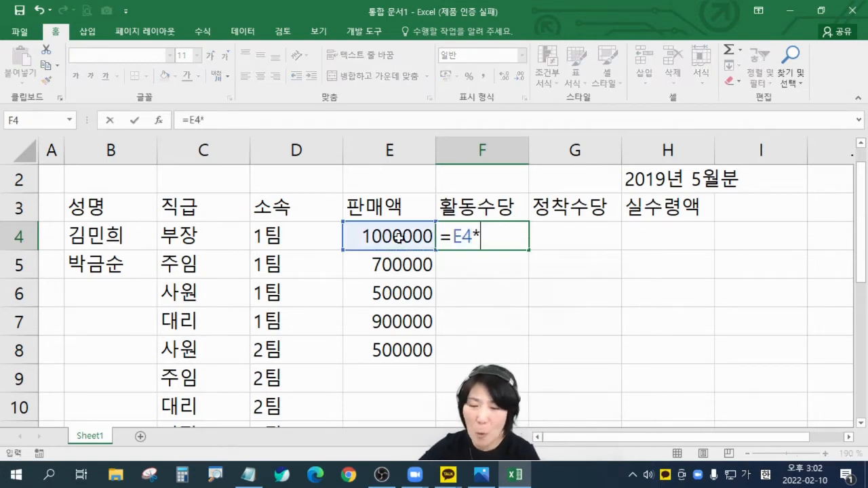
{"action": "type", "text": "70%"}
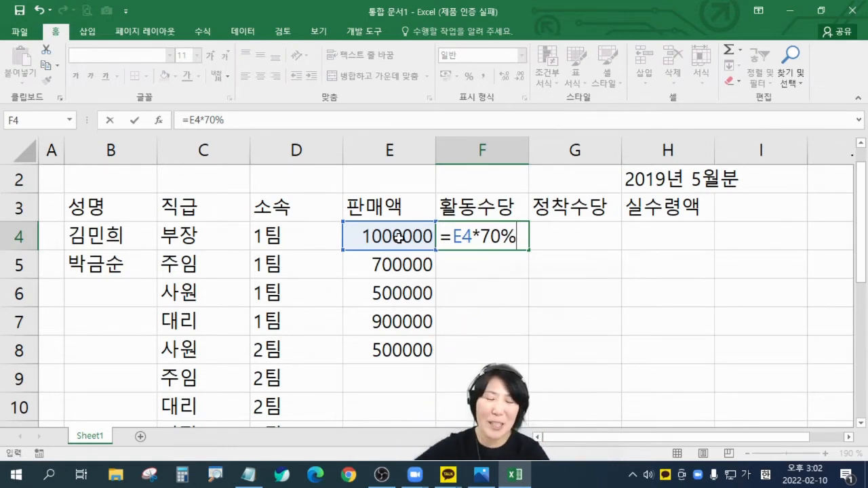
{"action": "key", "text": "Return"}
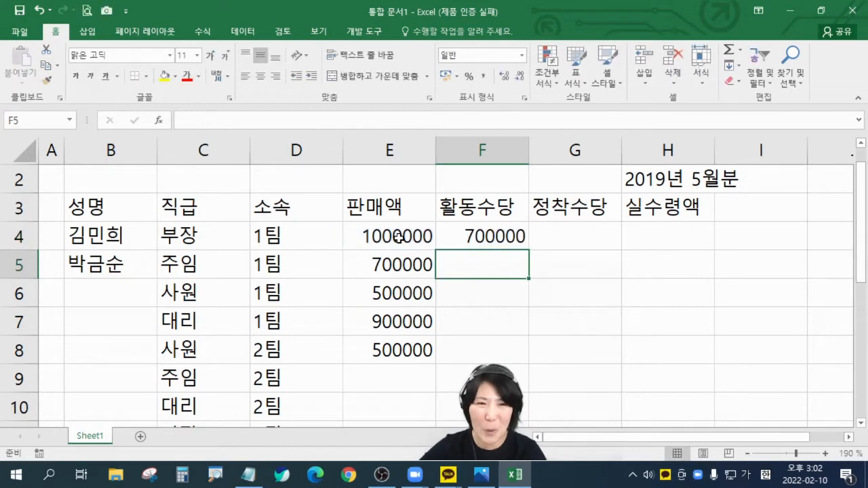
{"action": "left_click", "coordinate": [488, 239]}
{"action": "left_click_drag", "start_coordinate": [529, 250], "coordinate": [528, 353]}
{"action": "left_click", "coordinate": [587, 222]}
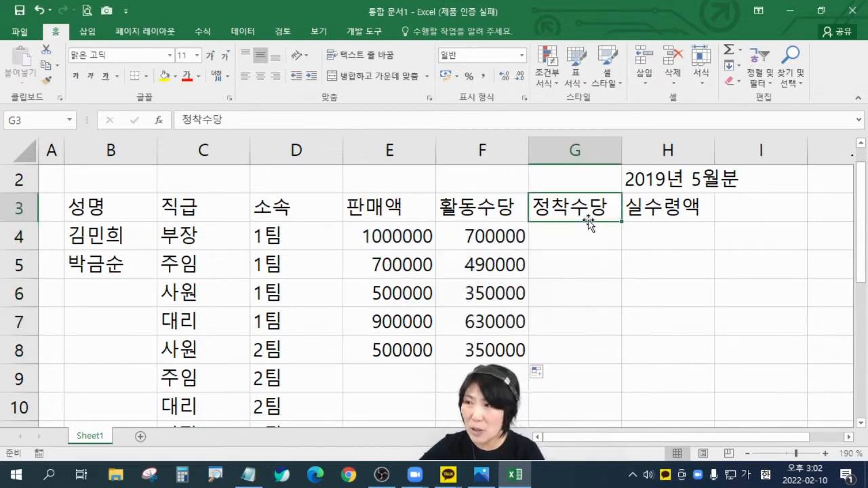
{"action": "left_click", "coordinate": [203, 120]}
{"action": "key", "text": "BackSpace"}
{"action": "key", "text": "BackSpace"}
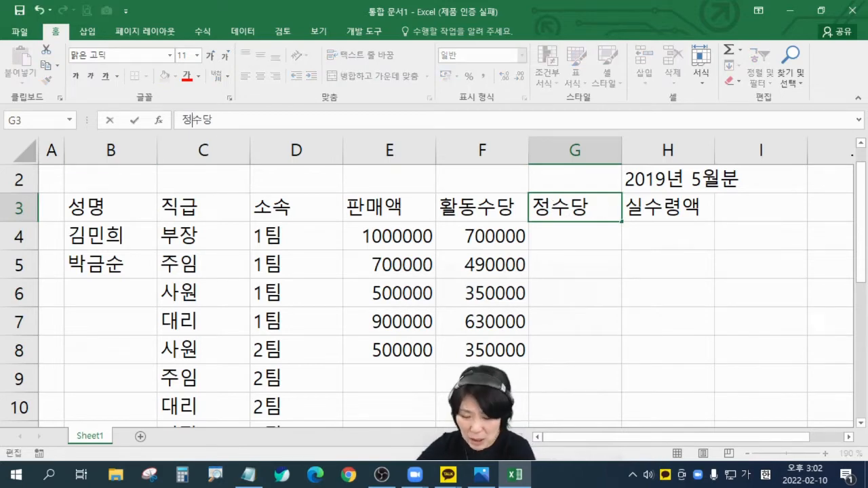
{"action": "type", "text": "ㅈ직급"}
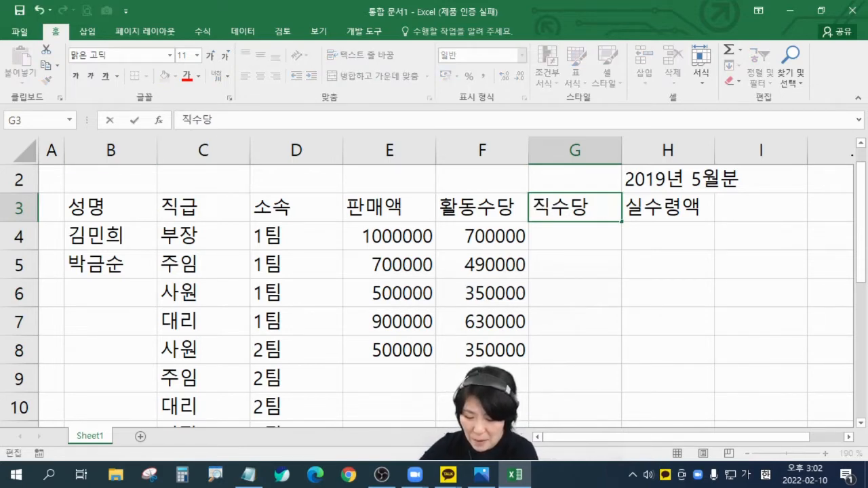
{"action": "key", "text": "BackSpace"}
{"action": "key", "text": "BackSpace"}
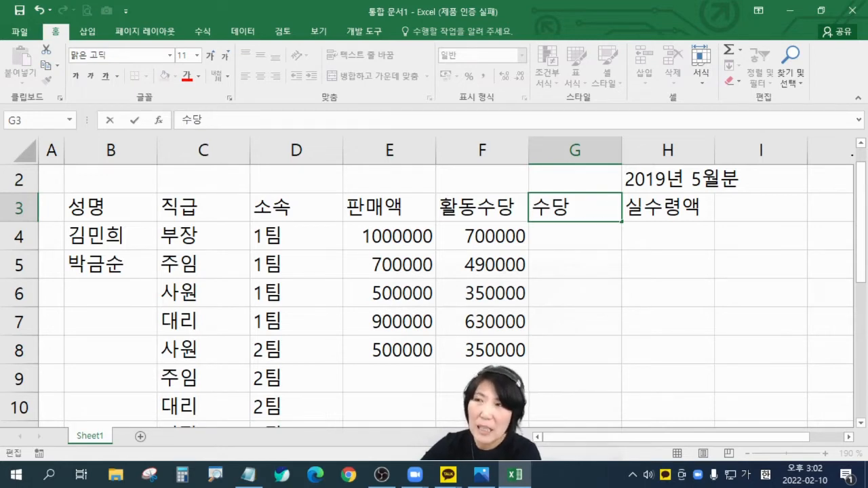
{"action": "type", "text": "정착"}
{"action": "key", "text": "Return"}
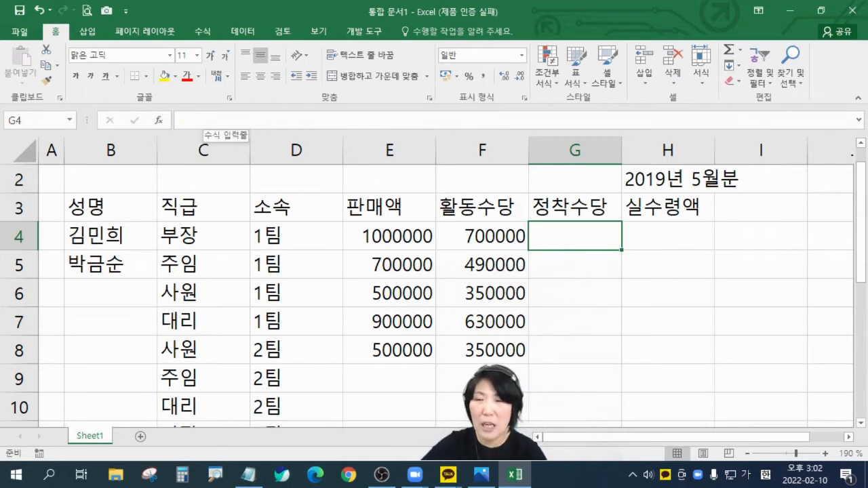
Step: Enter the heading 직급별 정착수당 in J3 for a lookup table beside the main table
{"action": "left_click", "coordinate": [849, 437]}
{"action": "left_click", "coordinate": [849, 437]}
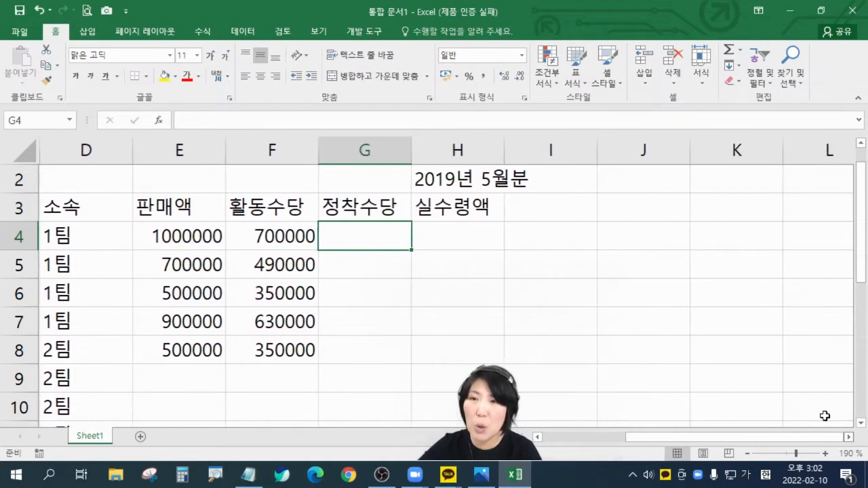
{"action": "left_click", "coordinate": [631, 209]}
{"action": "type", "text": "직급"}
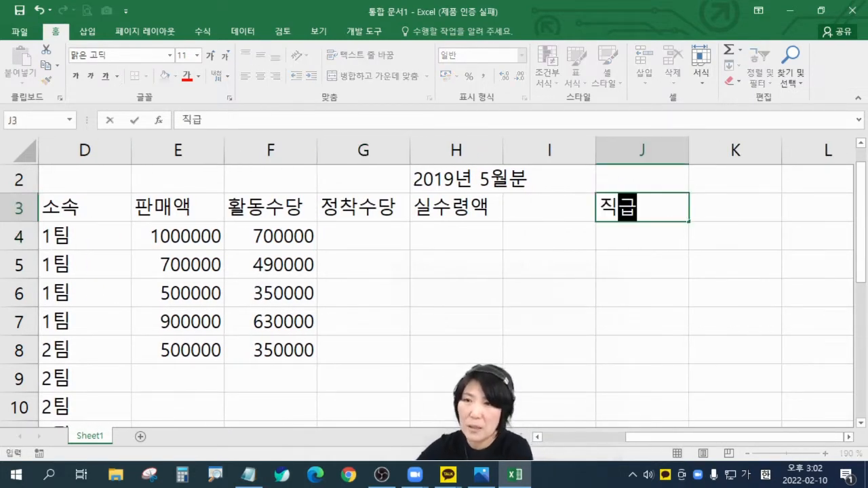
{"action": "type", "text": "별 정착수당"}
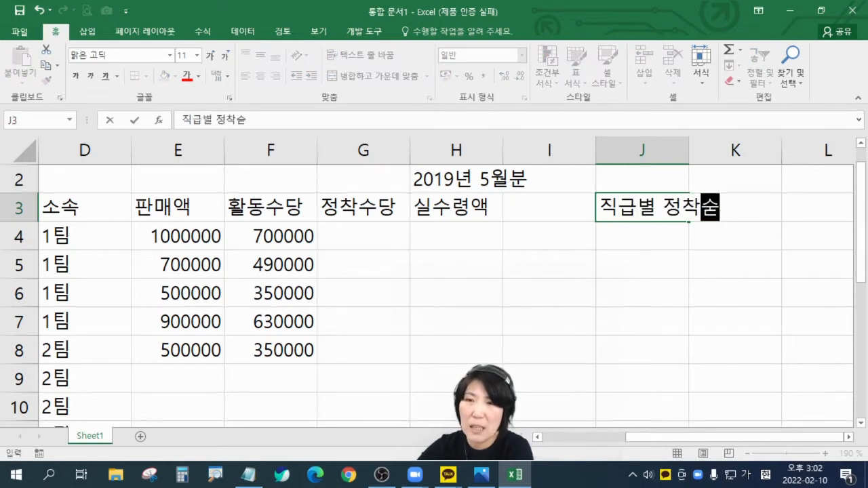
{"action": "key", "text": "Return"}
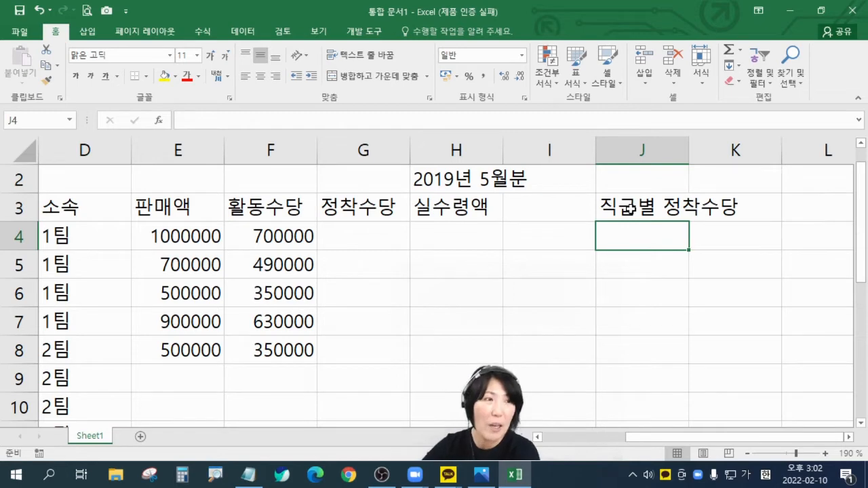
Step: List the ranks 부장, 과장, 대리, 주임 and 사원 in J4:J8 under the 직급별 정착수당 heading
{"action": "type", "text": "부장"}
{"action": "key", "text": "Return"}
{"action": "type", "text": "고"}
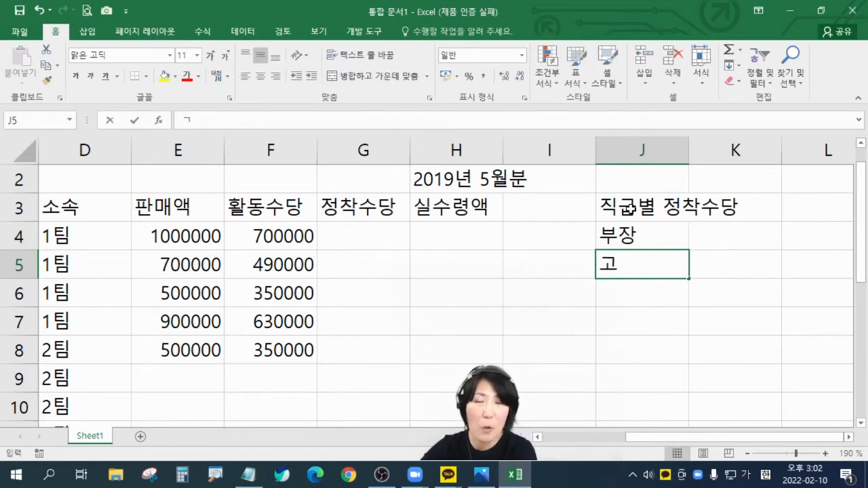
{"action": "type", "text": "과장"}
{"action": "key", "text": "Return"}
{"action": "type", "text": "대리"}
{"action": "key", "text": "Return"}
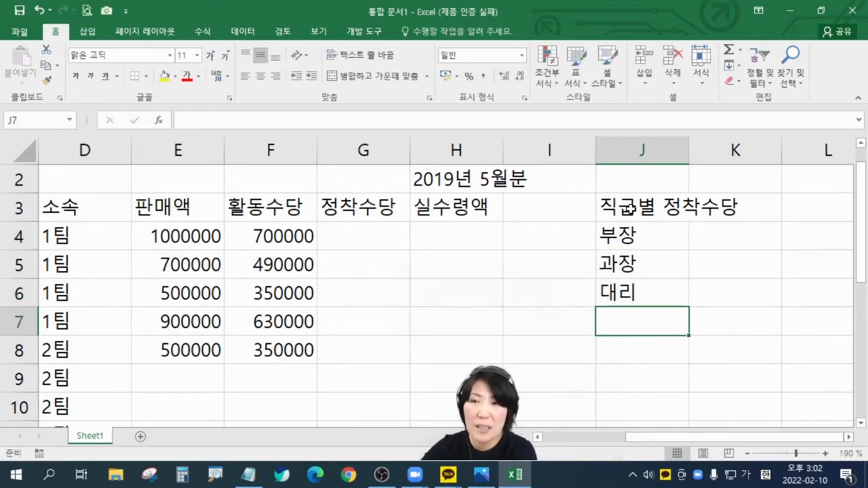
{"action": "type", "text": "주임"}
{"action": "key", "text": "Return"}
{"action": "type", "text": "사원"}
{"action": "key", "text": "Tab"}
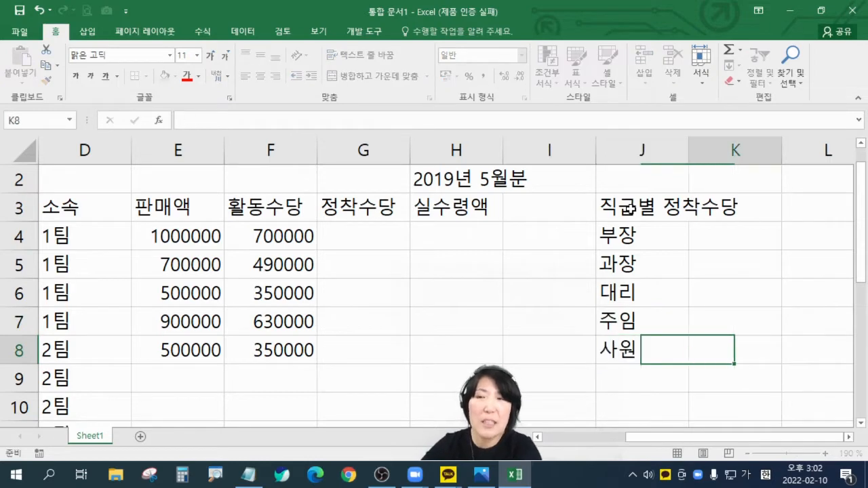
Step: Enter the allowance amounts 350000 for 부장 in K4 and 300000 for 과장 in K5
{"action": "key", "text": "Up"}
{"action": "key", "text": "Up"}
{"action": "key", "text": "Up"}
{"action": "key", "text": "Up"}
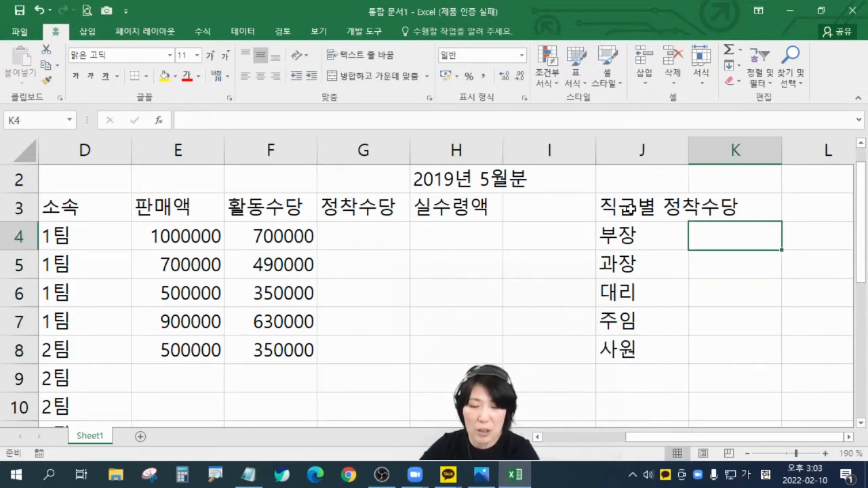
{"action": "type", "text": "355"}
{"action": "key", "text": "BackSpace"}
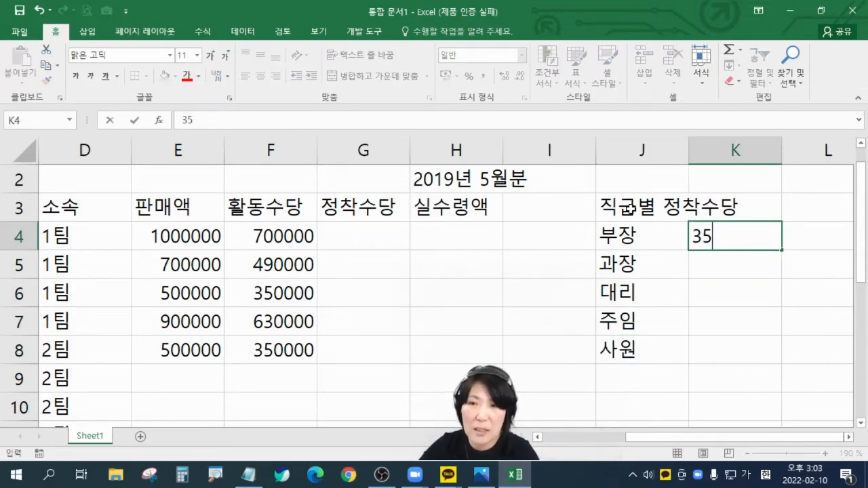
{"action": "type", "text": "0000"}
{"action": "key", "text": "Return"}
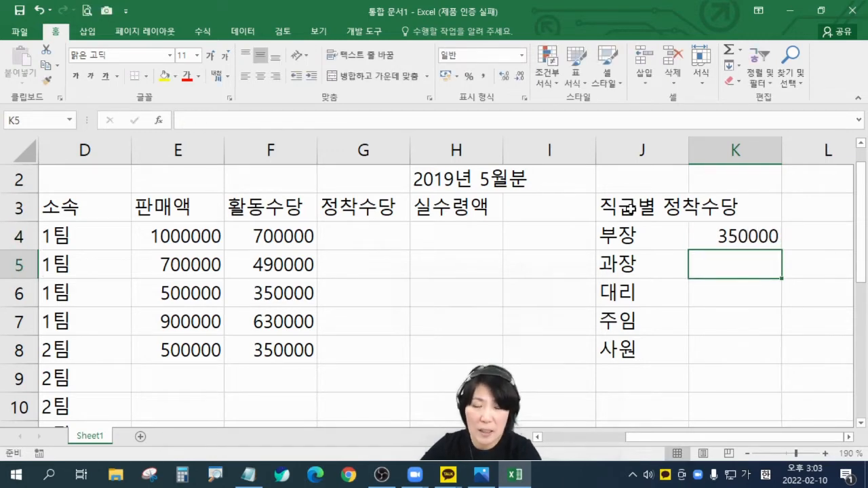
{"action": "type", "text": "300000"}
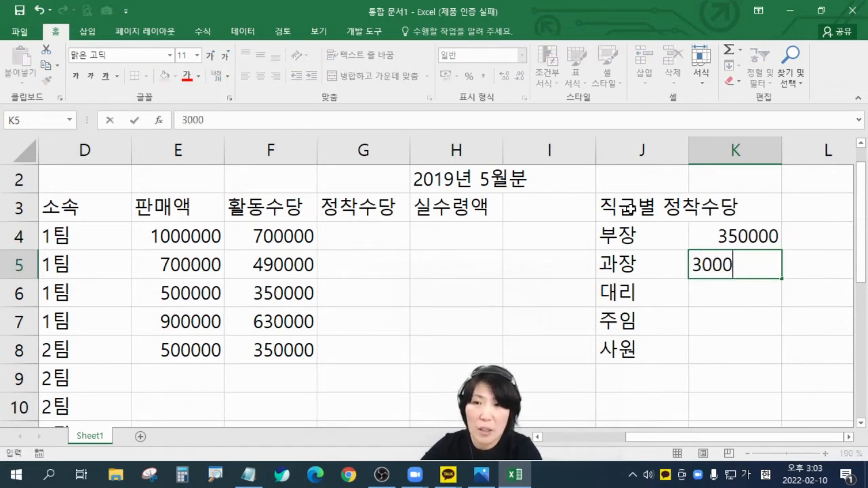
{"action": "key", "text": "Return"}
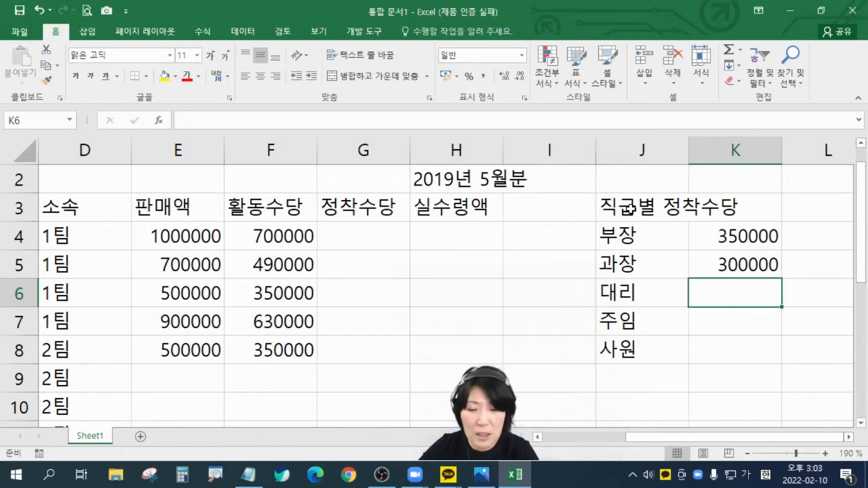
Step: Enter the allowances 260000 for 대리, 220000 for 주임 and 170000 for 사원 in K6:K8
{"action": "type", "text": "260000"}
{"action": "key", "text": "Return"}
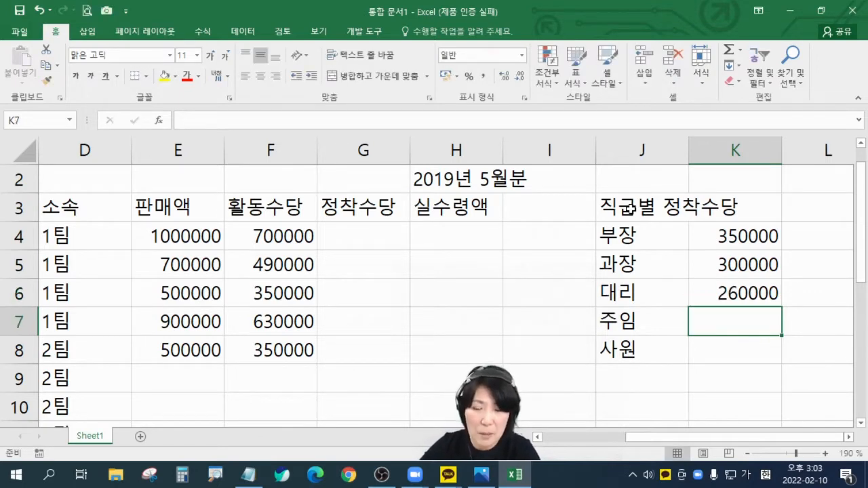
{"action": "type", "text": "220000"}
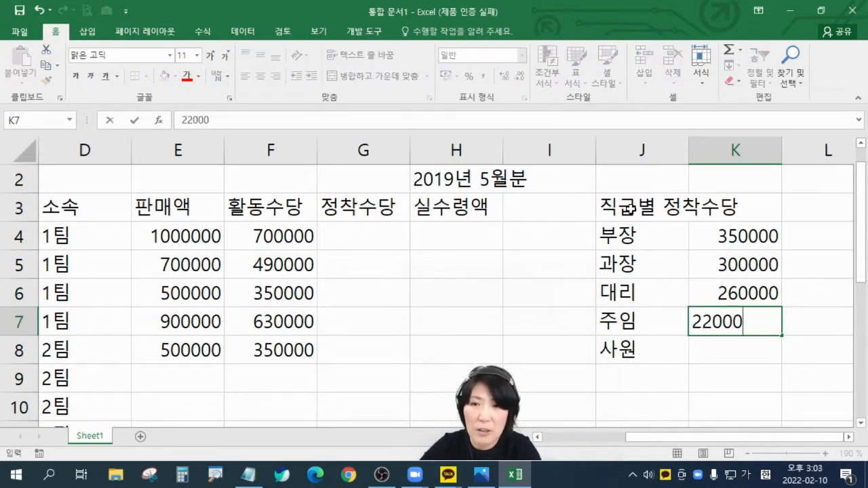
{"action": "key", "text": "Return"}
{"action": "type", "text": "170000"}
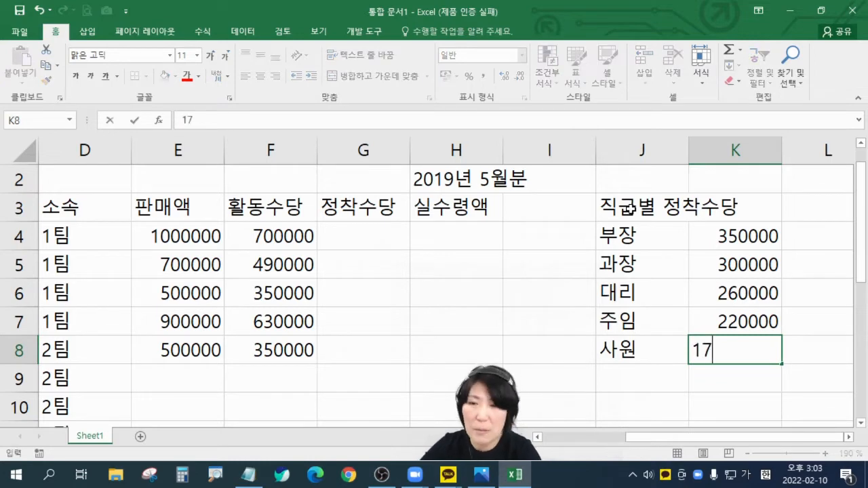
{"action": "key", "text": "Return"}
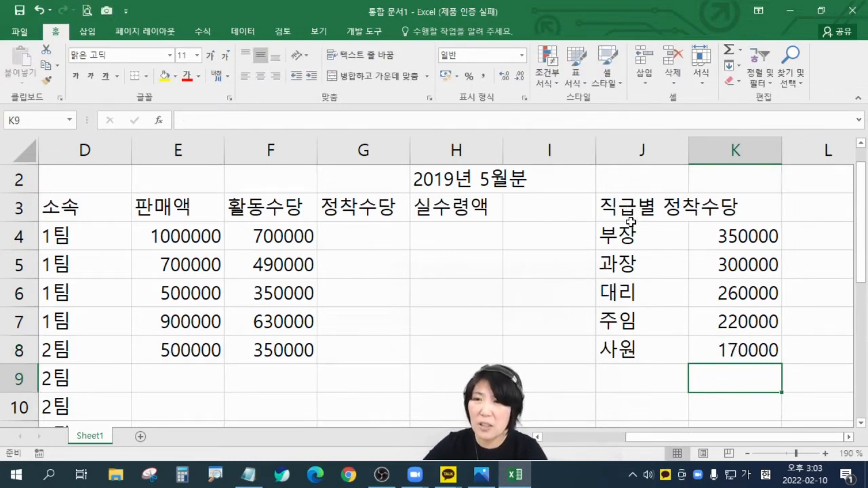
Step: Apply all borders to the rank allowance table in J4:K8
{"action": "left_click_drag", "start_coordinate": [632, 234], "coordinate": [758, 354]}
{"action": "left_click", "coordinate": [145, 76]}
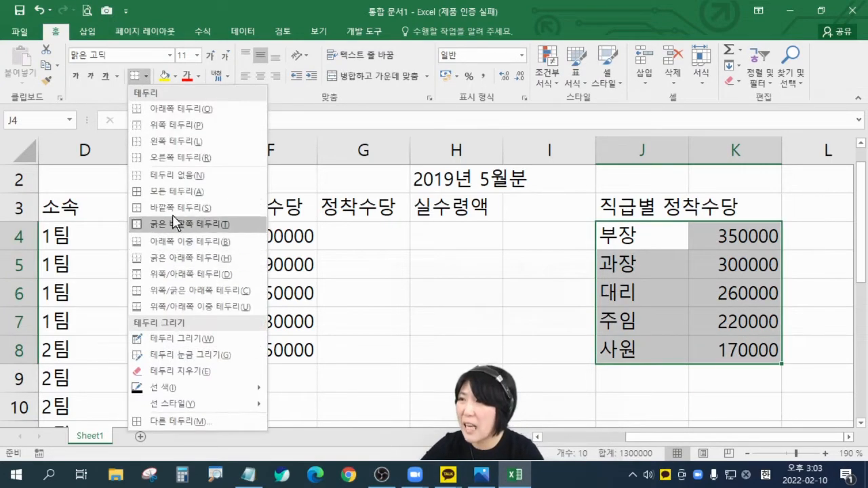
{"action": "left_click", "coordinate": [177, 191]}
{"action": "left_click", "coordinate": [456, 292]}
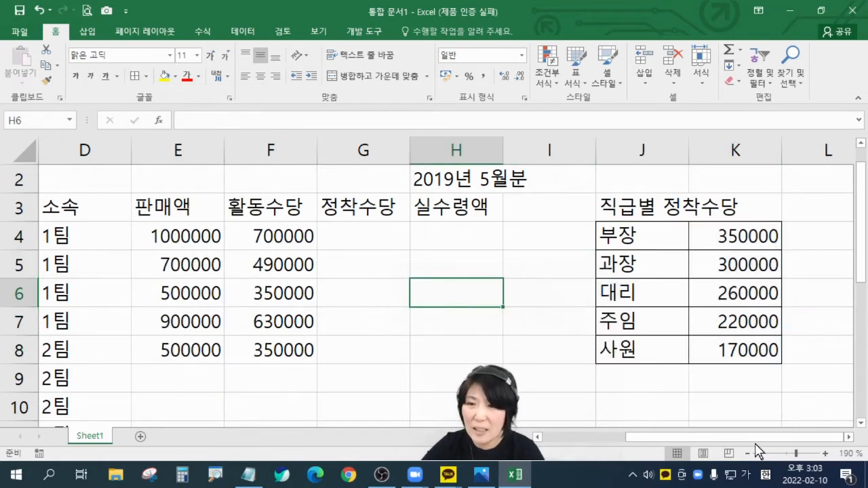
Step: Hide columns D through F so the 직급 column sits next to the 정착수당 column
{"action": "left_click_drag", "start_coordinate": [761, 438], "coordinate": [728, 459]}
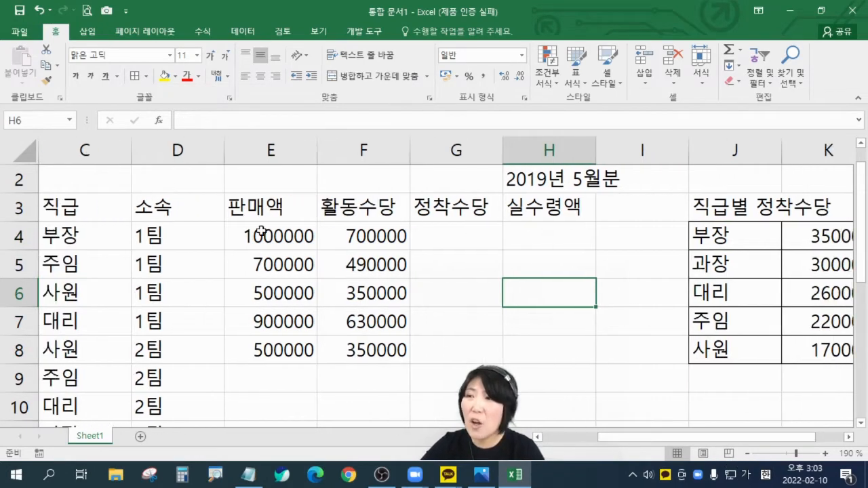
{"action": "left_click", "coordinate": [98, 241]}
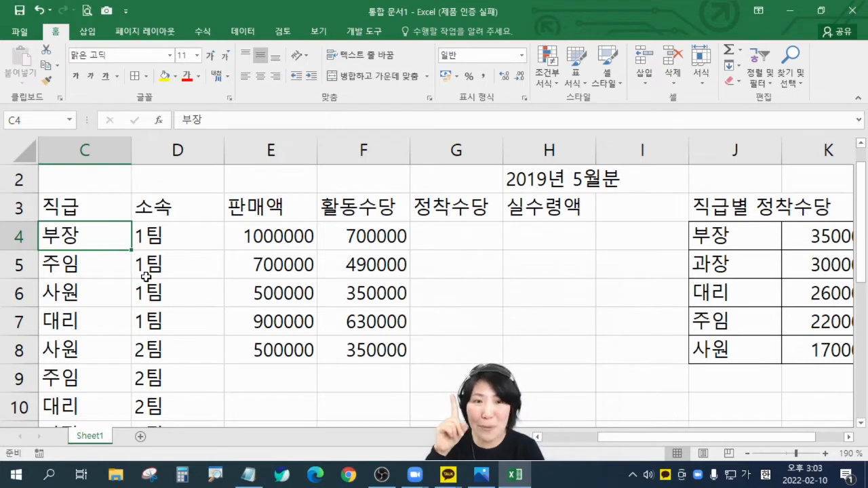
{"action": "left_click", "coordinate": [748, 454]}
{"action": "left_click", "coordinate": [748, 454]}
{"action": "left_click_drag", "start_coordinate": [725, 440], "coordinate": [680, 455]}
{"action": "left_click", "coordinate": [483, 257]}
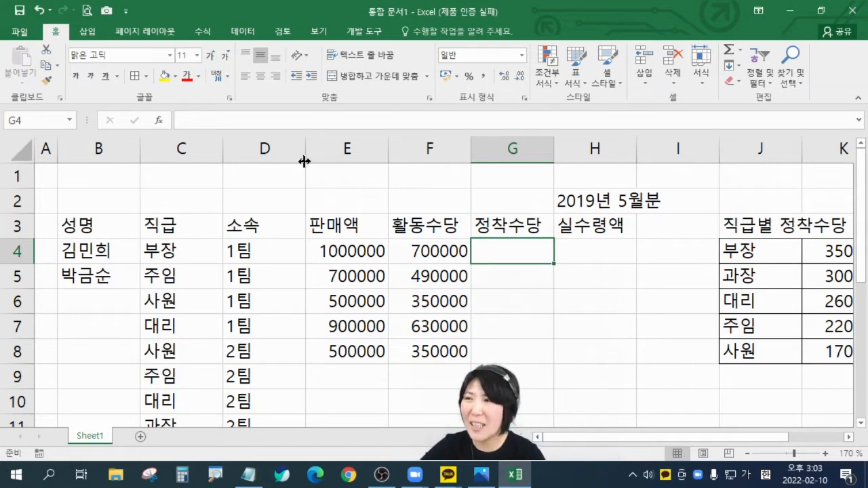
{"action": "left_click", "coordinate": [246, 154]}
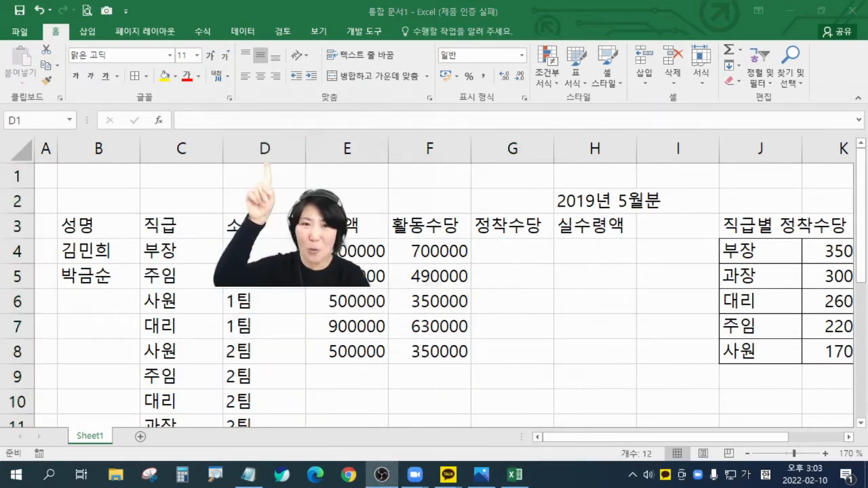
{"action": "left_click", "coordinate": [264, 153]}
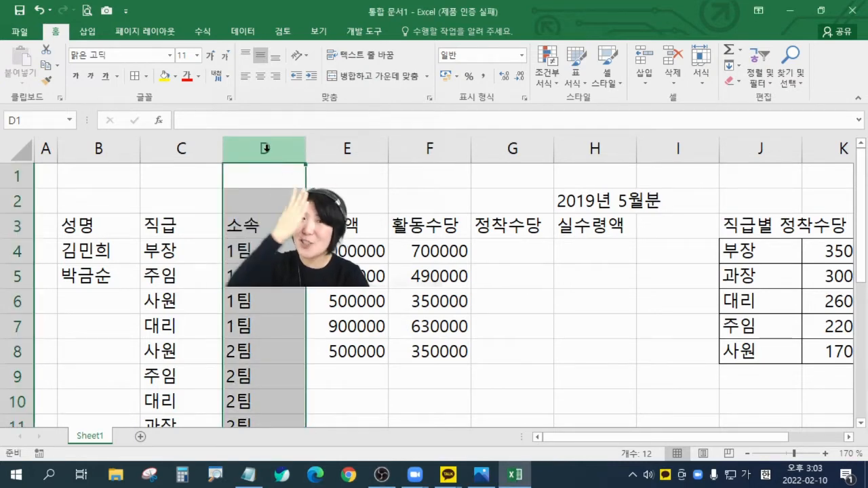
{"action": "left_click_drag", "start_coordinate": [265, 147], "coordinate": [552, 147]}
{"action": "left_click", "coordinate": [456, 147]}
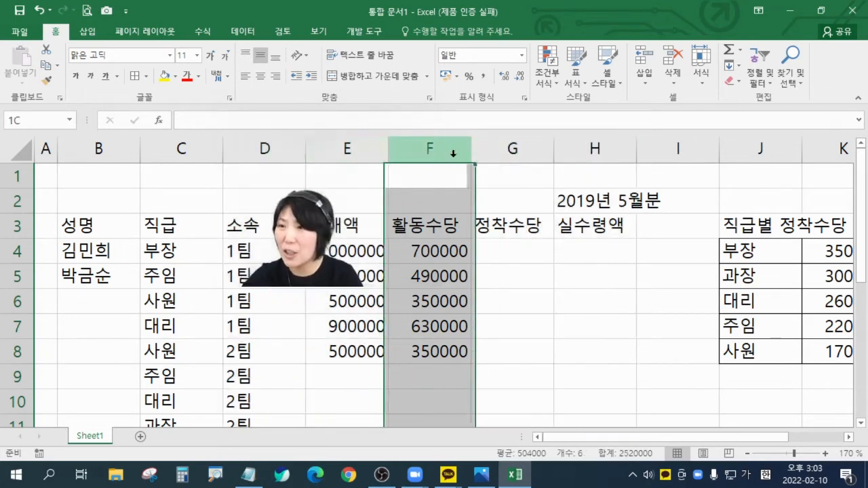
{"action": "left_click_drag", "start_coordinate": [248, 144], "coordinate": [427, 146]}
{"action": "right_click", "coordinate": [429, 147]}
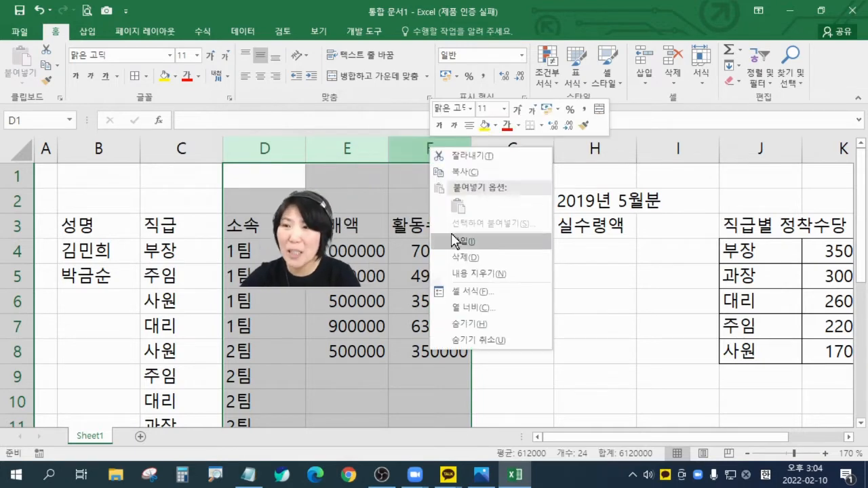
{"action": "left_click", "coordinate": [466, 326]}
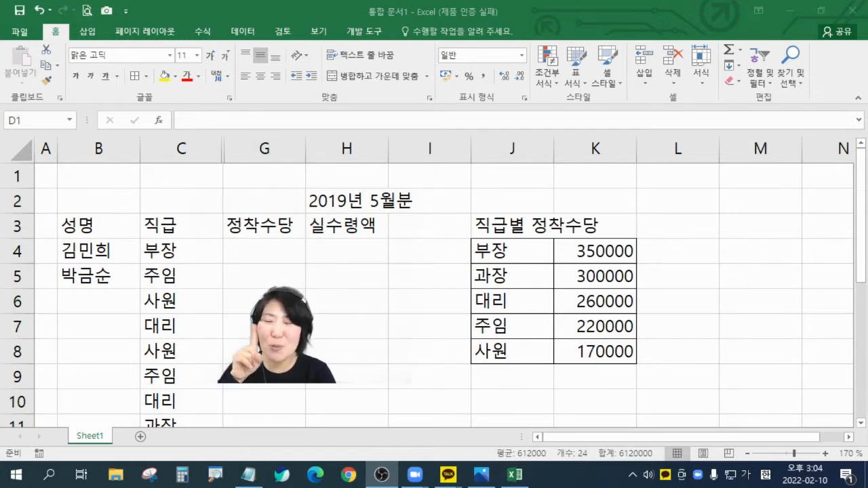
Step: Narrow column I and hide columns H and I so the 정착수당 column sits beside the rank allowance table
{"action": "left_click_drag", "start_coordinate": [472, 144], "coordinate": [426, 149]}
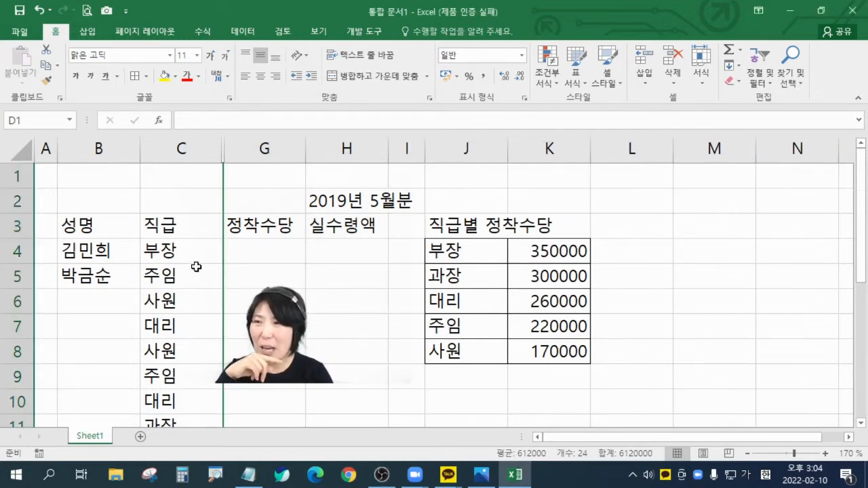
{"action": "left_click", "coordinate": [347, 201]}
{"action": "left_click_drag", "start_coordinate": [346, 153], "coordinate": [407, 147]}
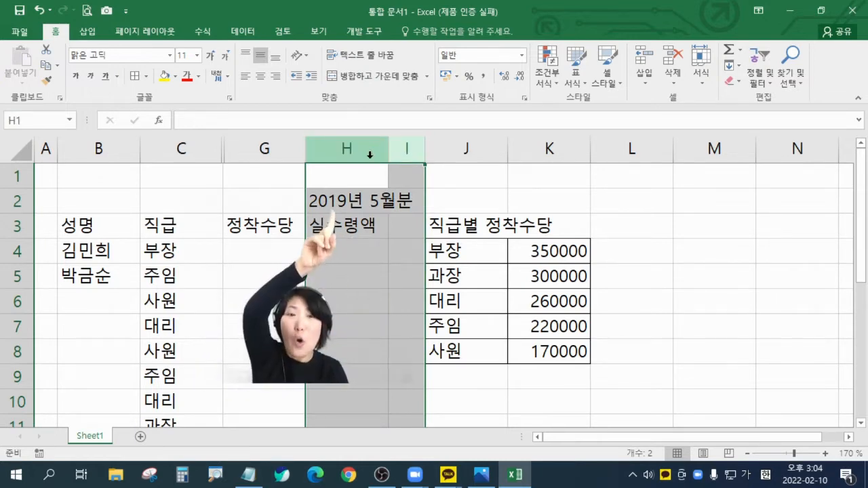
{"action": "right_click", "coordinate": [405, 146]}
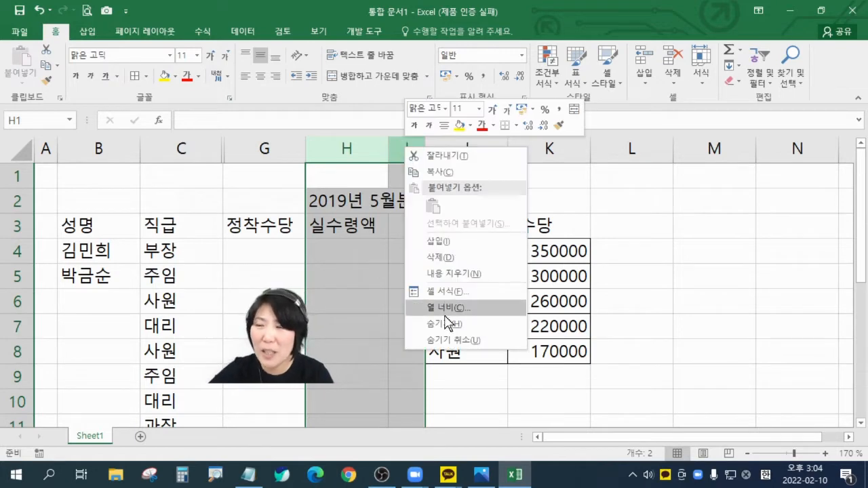
{"action": "left_click", "coordinate": [446, 307]}
{"action": "left_click", "coordinate": [471, 329]}
{"action": "right_click", "coordinate": [413, 145]}
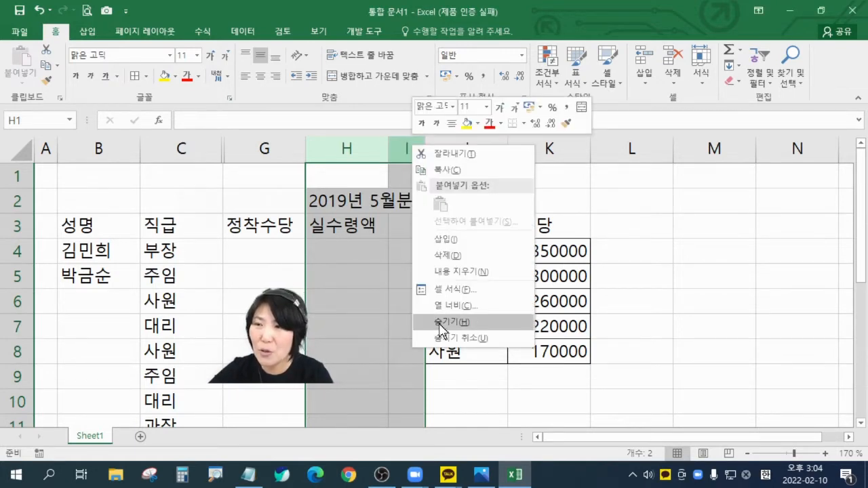
{"action": "left_click", "coordinate": [439, 324]}
{"action": "left_click", "coordinate": [274, 264]}
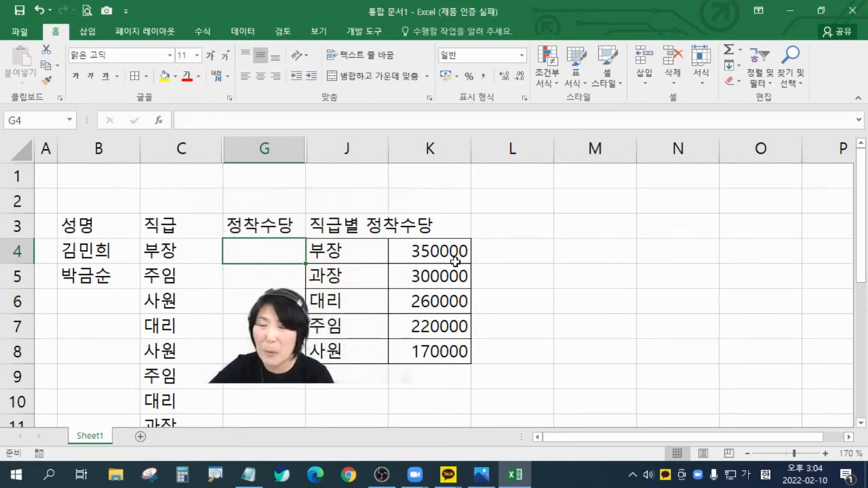
{"action": "type", "text": "35"}
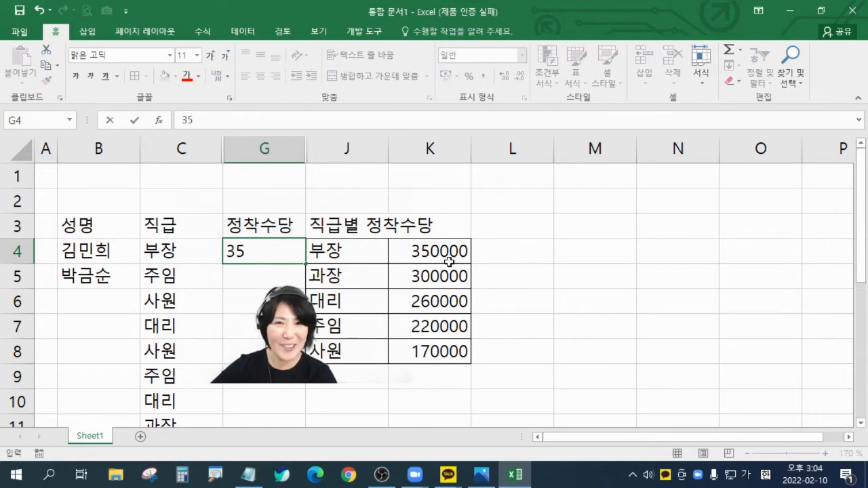
{"action": "key", "text": "BackSpace"}
{"action": "key", "text": "BackSpace"}
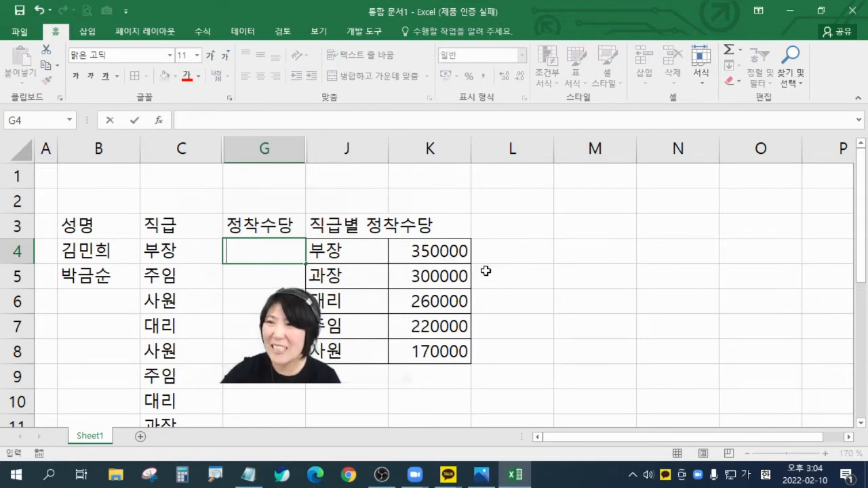
Step: Copy the 부장 allowance 350000 from K4 into the 정착수당 cell G4
{"action": "left_click", "coordinate": [441, 251]}
{"action": "right_click", "coordinate": [437, 251]}
{"action": "left_click", "coordinate": [499, 179]}
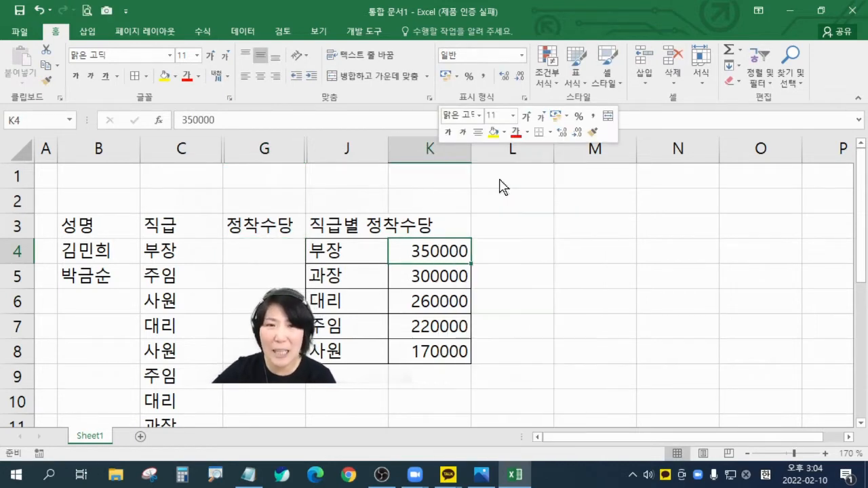
{"action": "left_click", "coordinate": [291, 251]}
{"action": "key", "text": "Return"}
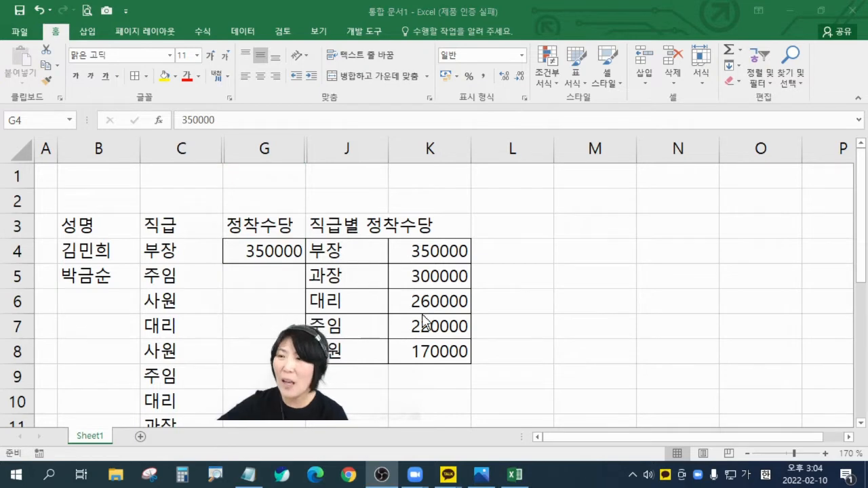
Step: Copy the 주임 allowance 220000 from K7 into the 정착수당 cell G5
{"action": "left_click", "coordinate": [154, 387]}
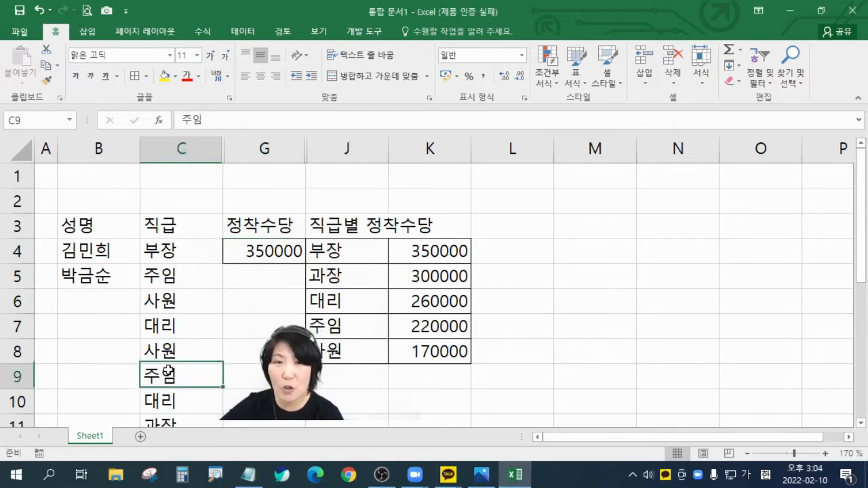
{"action": "right_click", "coordinate": [421, 331]}
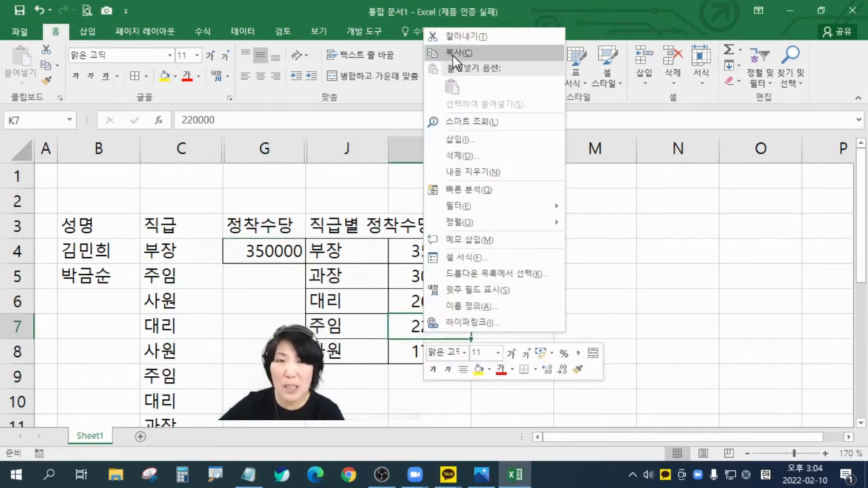
{"action": "left_click", "coordinate": [451, 53]}
{"action": "left_click", "coordinate": [260, 276]}
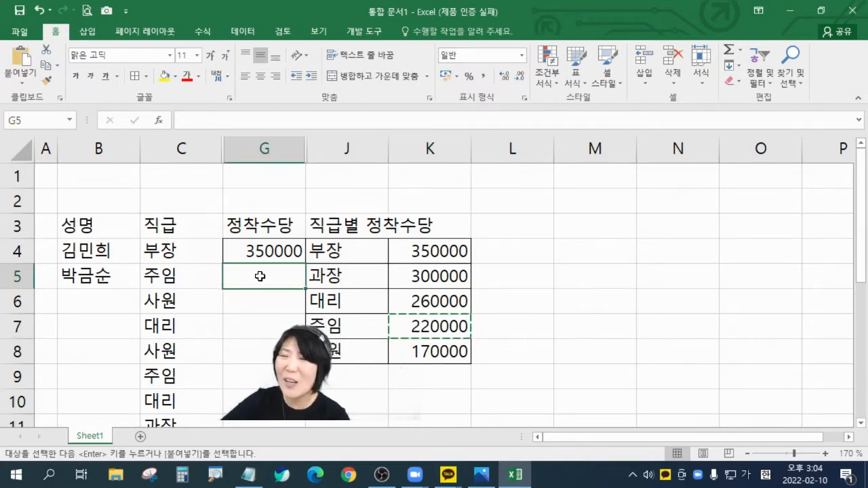
{"action": "right_click", "coordinate": [262, 278]}
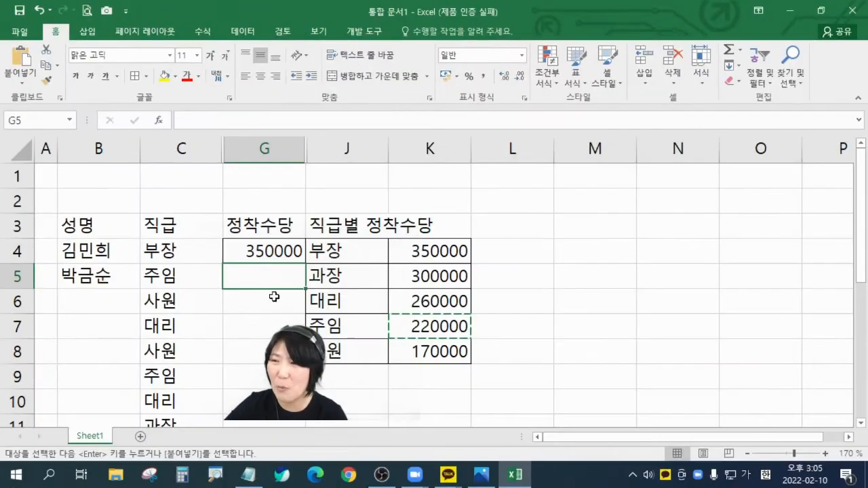
{"action": "right_click", "coordinate": [373, 387]}
{"action": "left_click", "coordinate": [280, 214]}
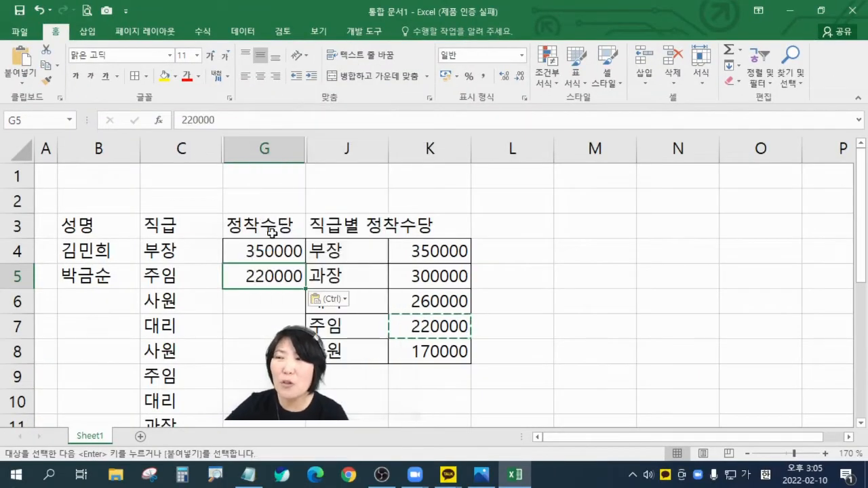
Step: Paste the copied 주임 allowance 220000 into G9 as well and end copy mode
{"action": "left_click", "coordinate": [234, 378]}
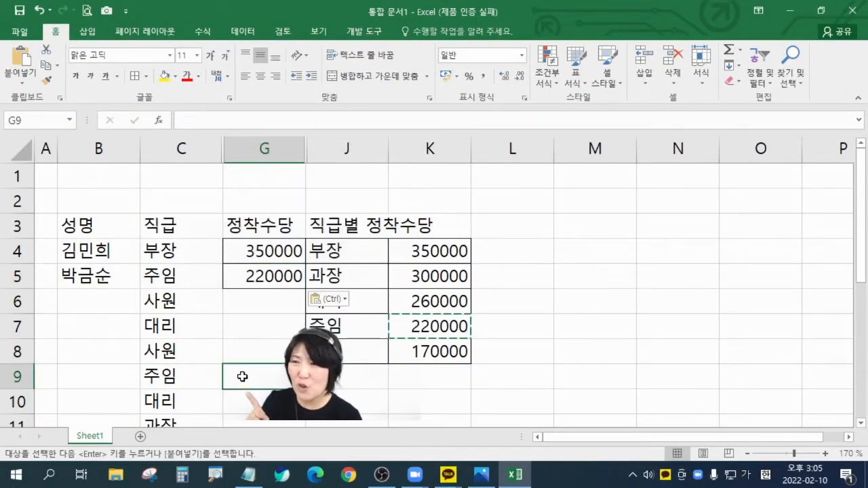
{"action": "right_click", "coordinate": [237, 375]}
{"action": "left_click", "coordinate": [276, 132]}
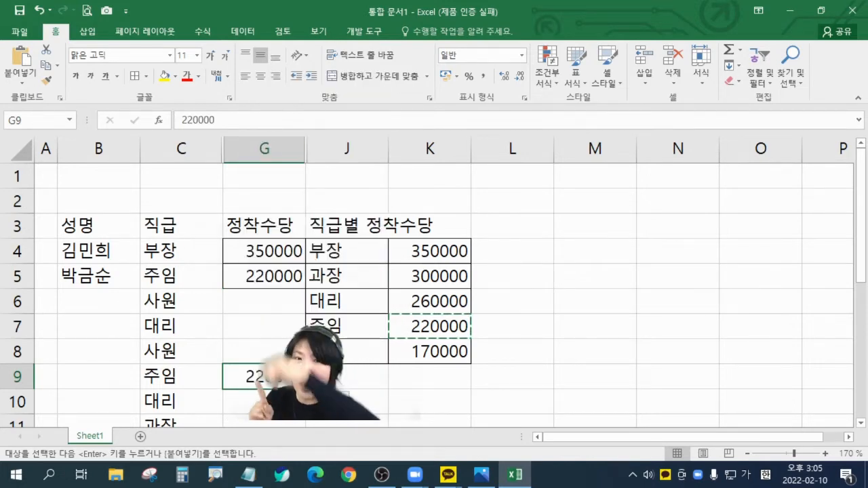
{"action": "key", "text": "Escape"}
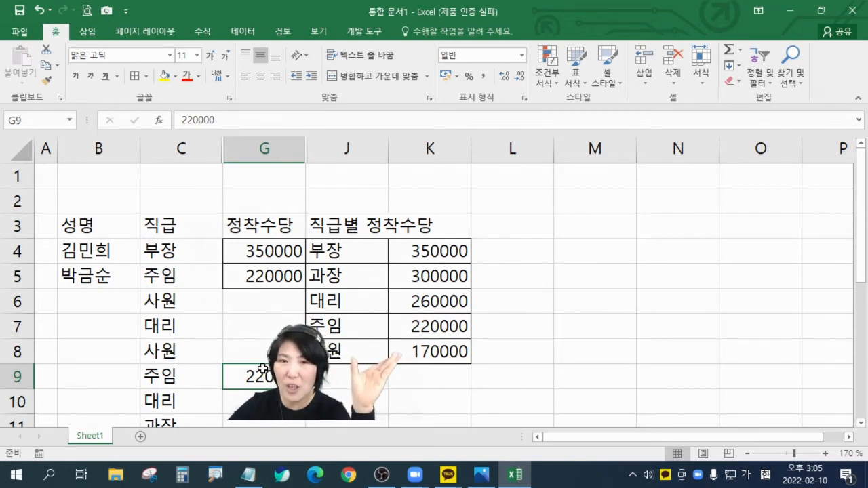
Step: Try moving the 사원 allowance from K8 to G6, and put it back in K8
{"action": "left_click", "coordinate": [428, 351]}
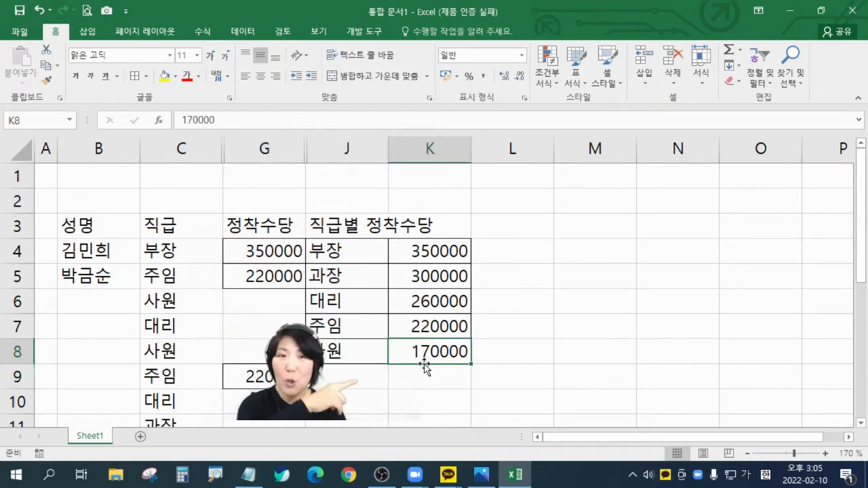
{"action": "left_click_drag", "start_coordinate": [424, 366], "coordinate": [268, 296]}
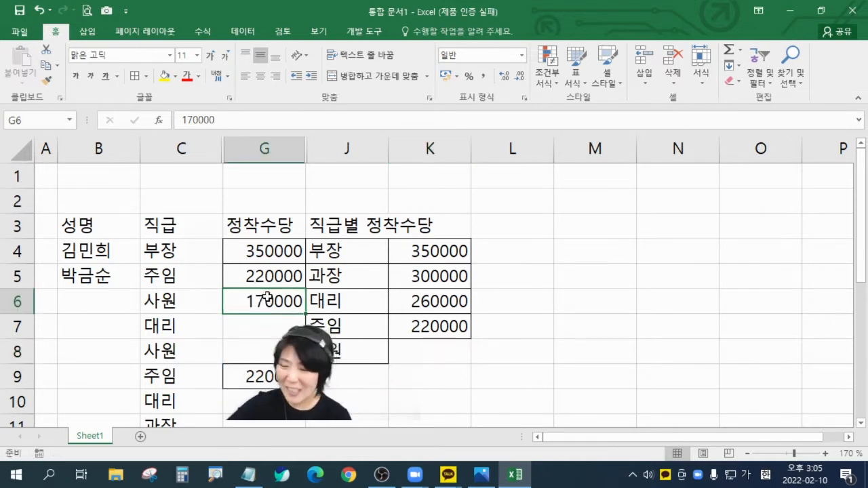
{"action": "left_click_drag", "start_coordinate": [267, 297], "coordinate": [439, 353]}
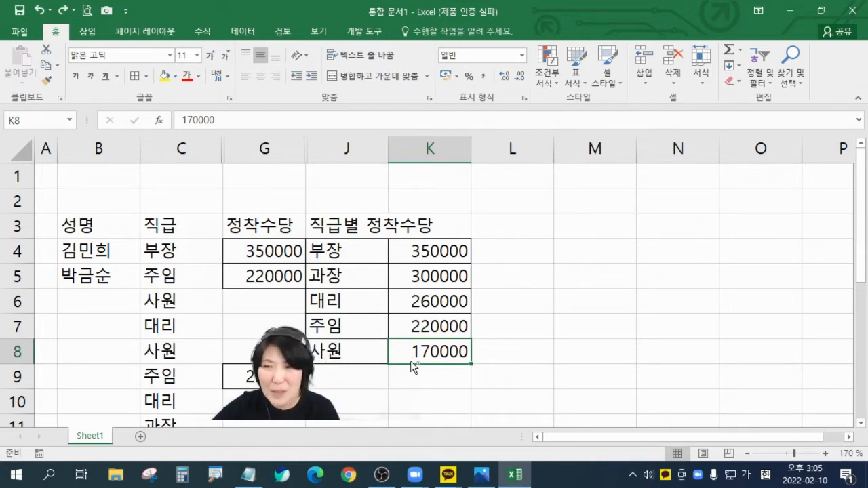
Step: Copy the 사원 allowance 170000 from K8 into the 정착수당 cell G6
{"action": "key", "text": "ctrl+c"}
{"action": "left_click", "coordinate": [259, 302]}
{"action": "key", "text": "Return"}
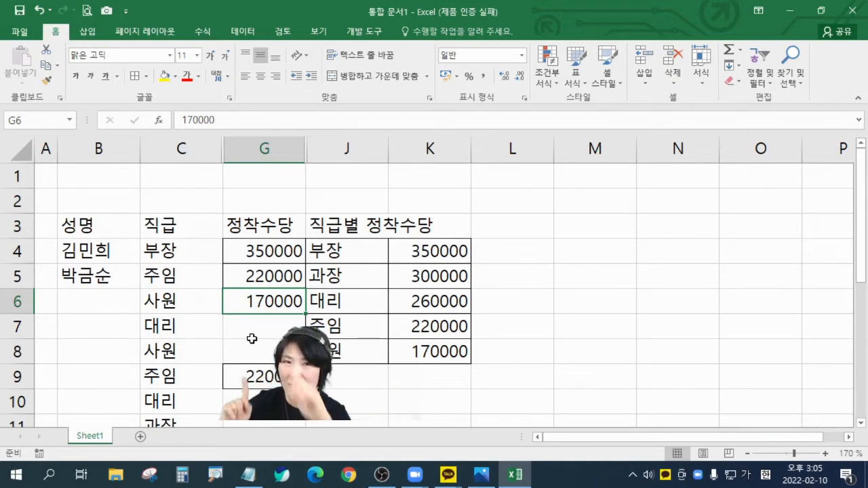
{"action": "left_click", "coordinate": [261, 329]}
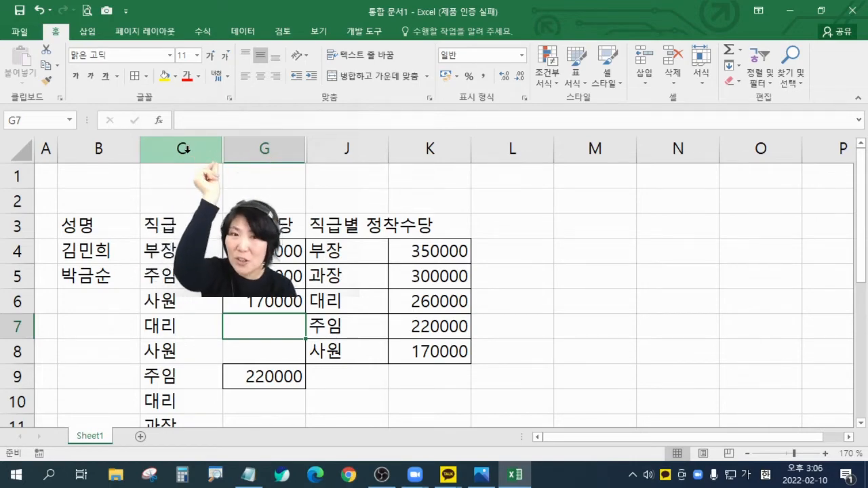
Step: Unhide columns D through F between the 직급 and 정착수당 columns
{"action": "left_click", "coordinate": [252, 149]}
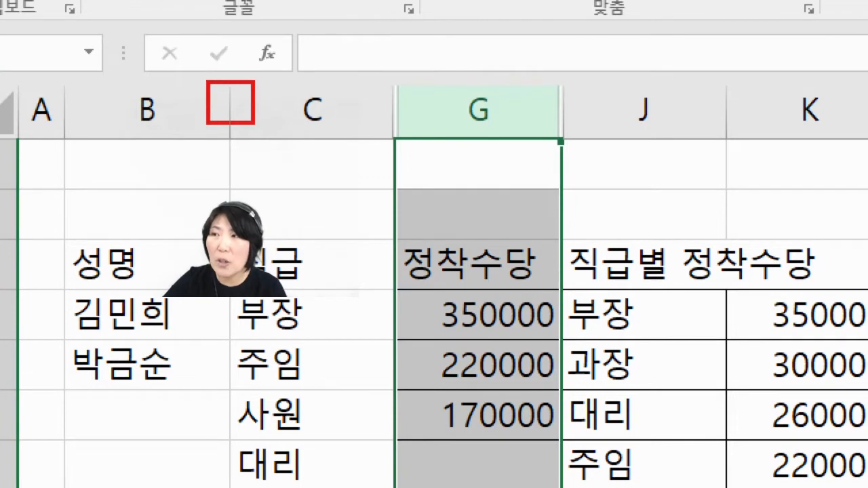
{"action": "left_click_drag", "start_coordinate": [409, 145], "coordinate": [376, 74]}
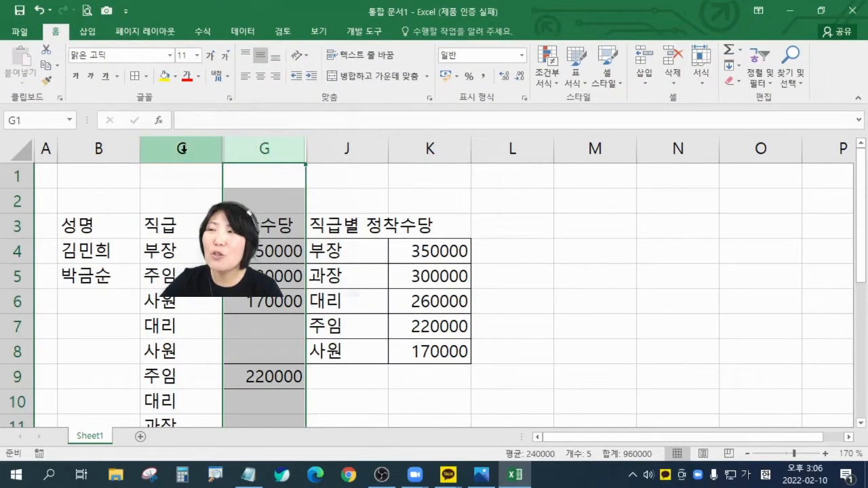
{"action": "left_click_drag", "start_coordinate": [311, 106], "coordinate": [496, 110]}
{"action": "left_click_drag", "start_coordinate": [273, 148], "coordinate": [274, 145]}
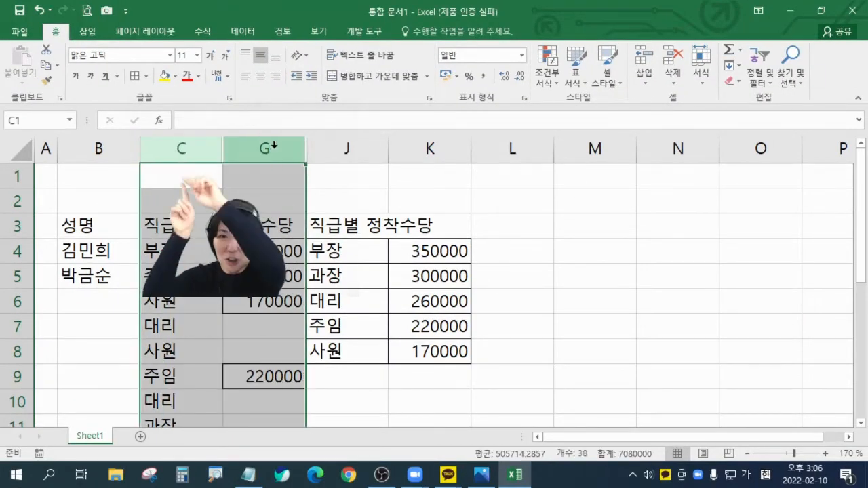
{"action": "right_click", "coordinate": [274, 145]}
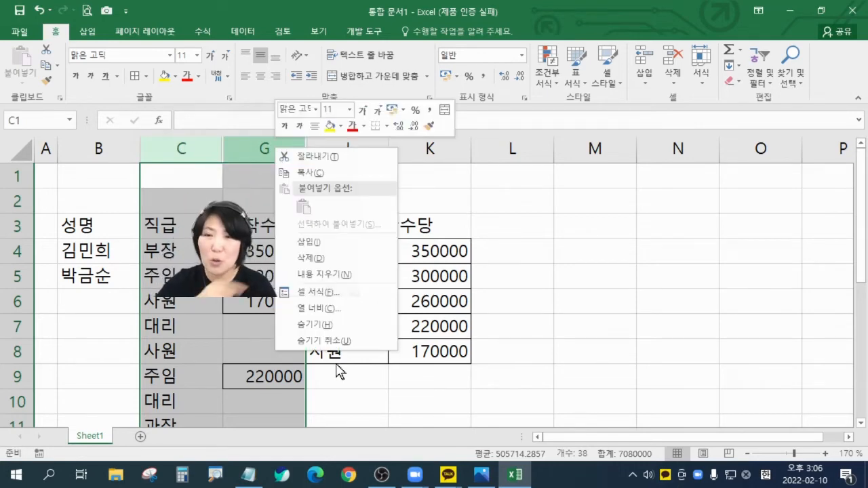
{"action": "left_click", "coordinate": [330, 341]}
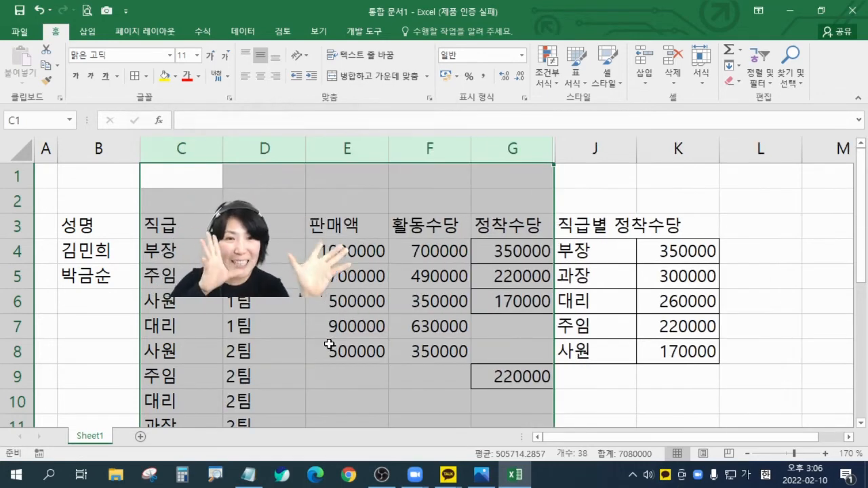
Step: Unhide columns H and I between the 정착수당 column and the rank allowance table
{"action": "left_click_drag", "start_coordinate": [534, 148], "coordinate": [574, 148]}
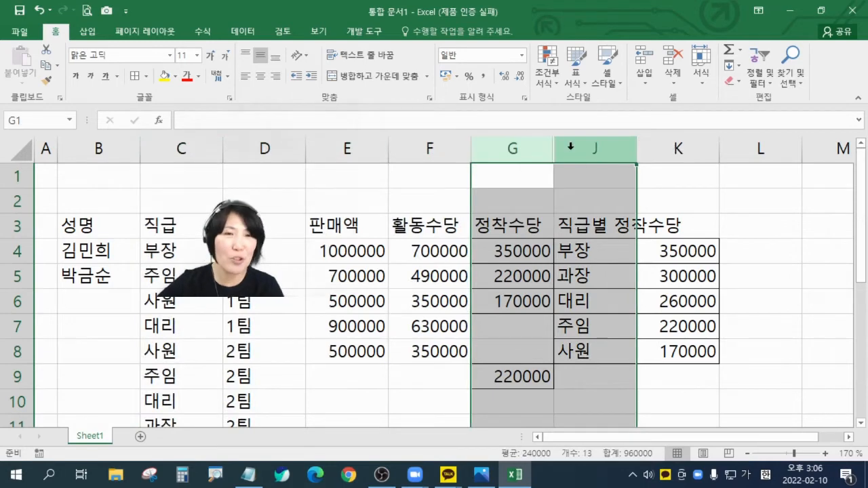
{"action": "right_click", "coordinate": [574, 148]}
{"action": "left_click", "coordinate": [621, 342]}
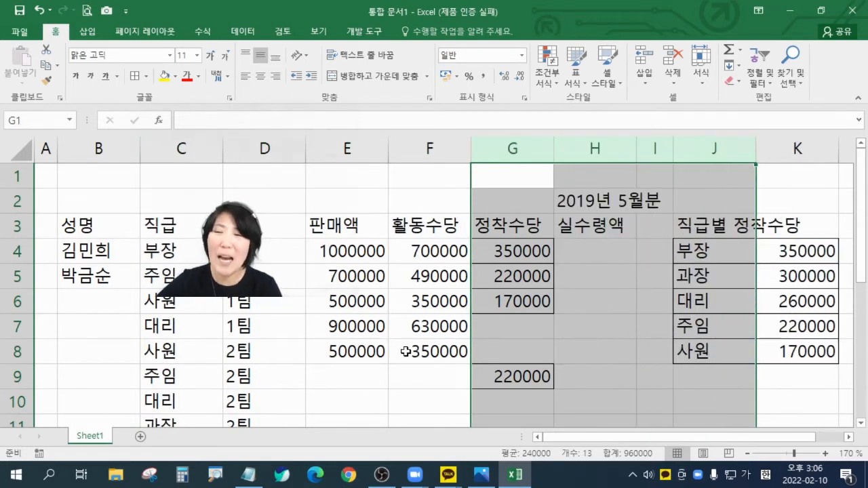
{"action": "left_click", "coordinate": [405, 351]}
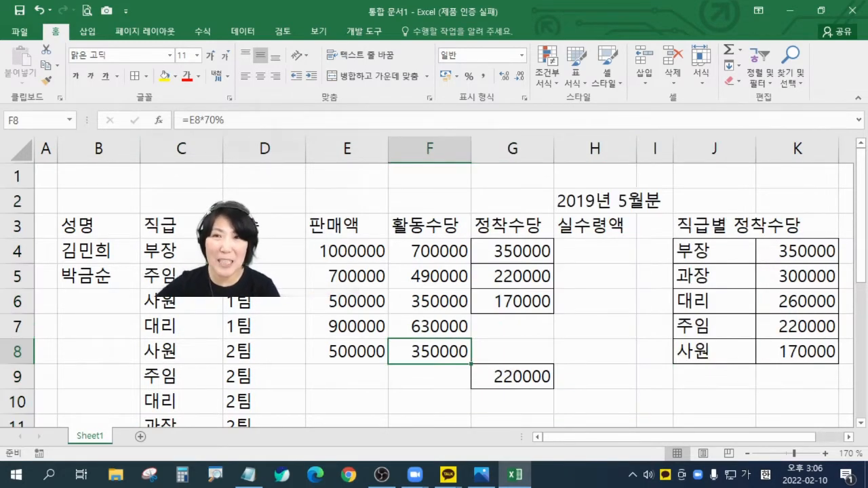
Step: Minimize the current workbook, open the 02-10-1 workbook from the desktop and go to its Sheet2
{"action": "left_click", "coordinate": [790, 11]}
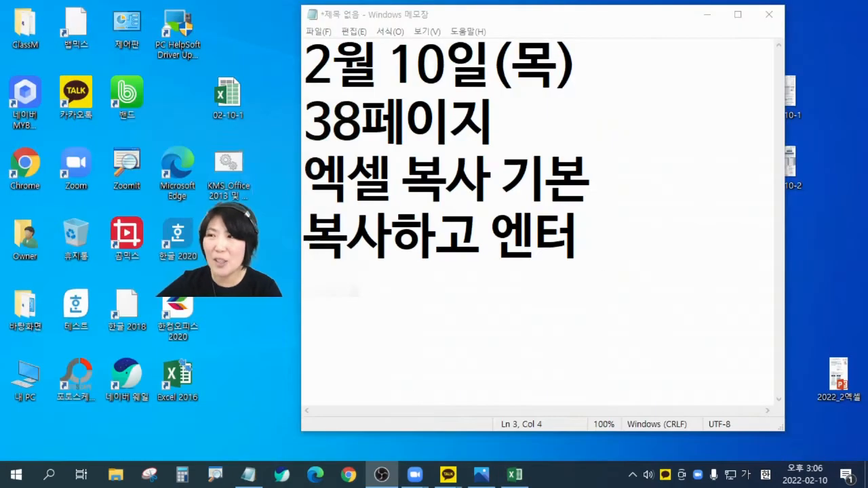
{"action": "double_click", "coordinate": [234, 114]}
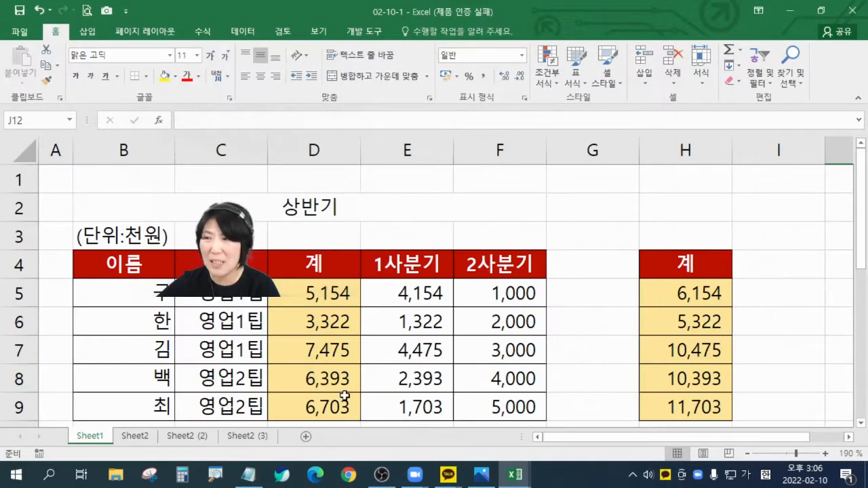
{"action": "left_click", "coordinate": [245, 436]}
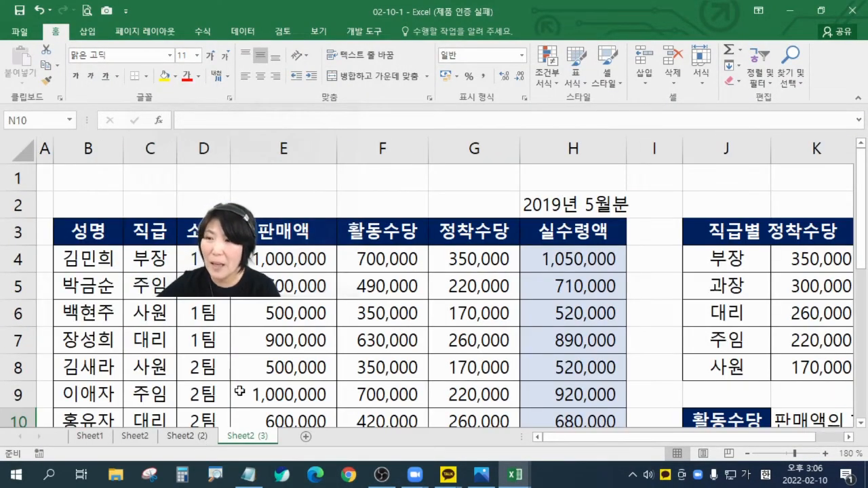
{"action": "left_click", "coordinate": [187, 436]}
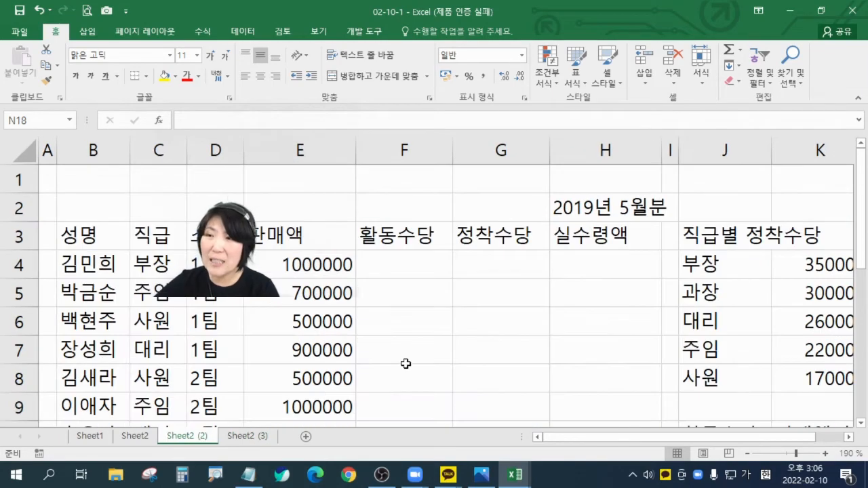
{"action": "left_click", "coordinate": [135, 436]}
Step: Select the first 실수령액 cell, H4, on Sheet2 and reduce the zoom to 160%
{"action": "left_click", "coordinate": [554, 256]}
{"action": "left_click", "coordinate": [749, 454]}
{"action": "left_click", "coordinate": [749, 454]}
{"action": "left_click", "coordinate": [749, 454]}
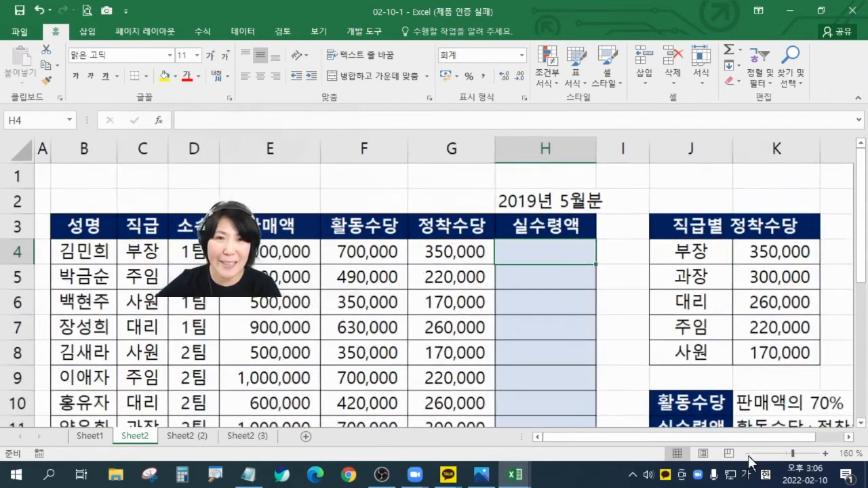
Step: Inspect the contents of the first employee's 판매액, 활동수당 and 정착수당 cells, E4, F4 and G4
{"action": "left_click", "coordinate": [749, 453]}
{"action": "left_click", "coordinate": [749, 454]}
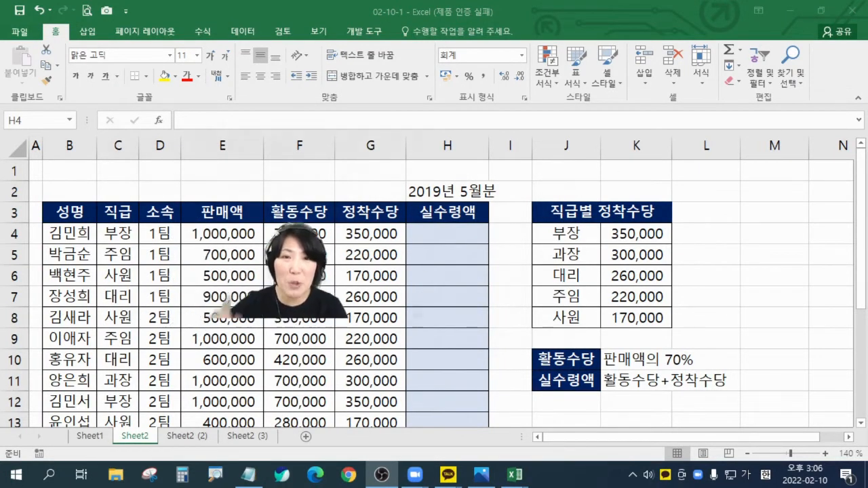
{"action": "left_click", "coordinate": [239, 235]}
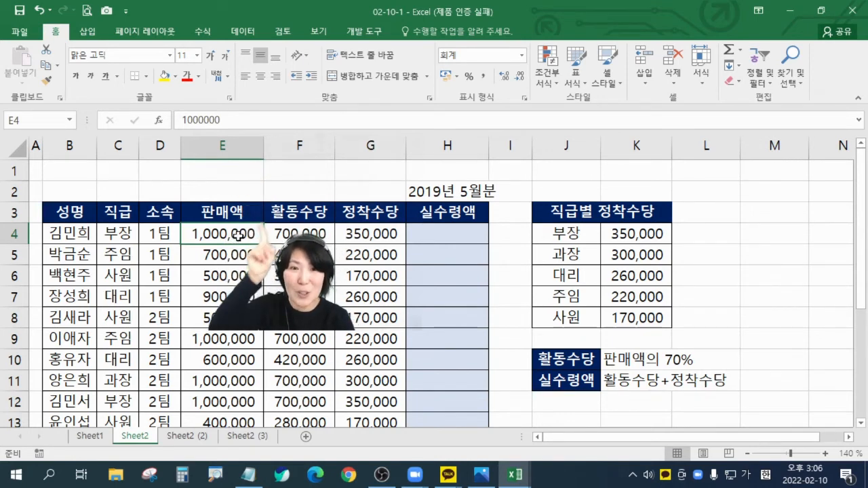
{"action": "left_click", "coordinate": [289, 233]}
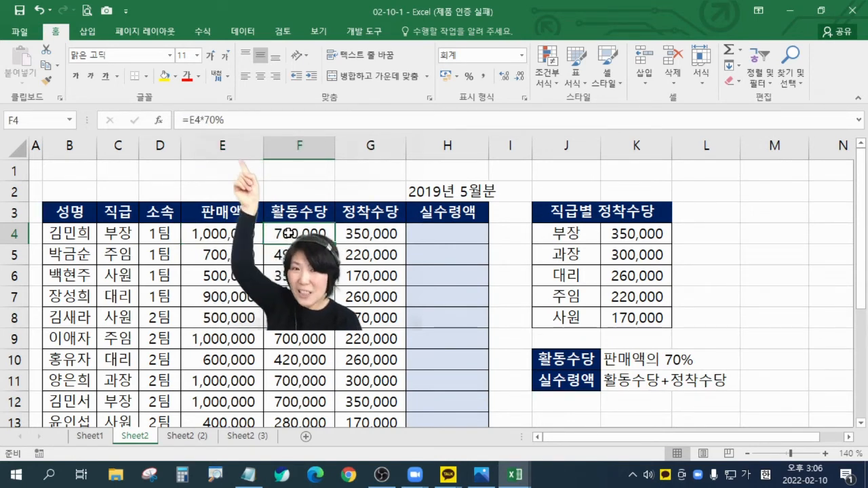
{"action": "left_click", "coordinate": [365, 235]}
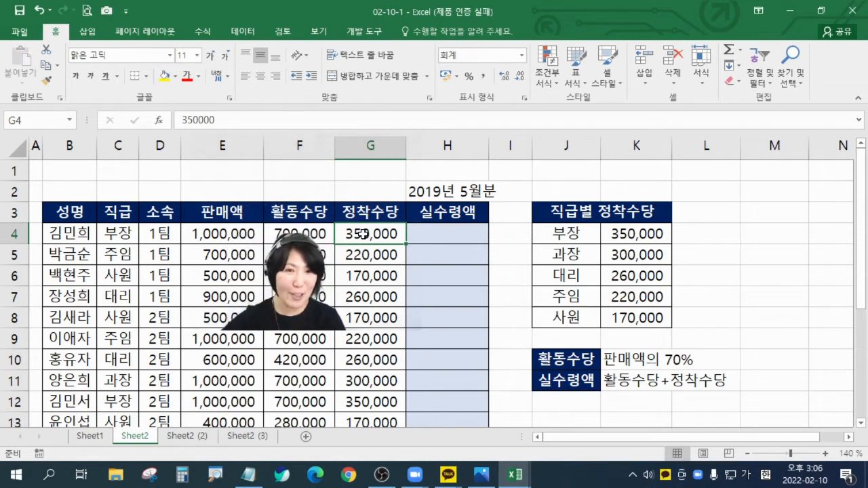
Step: Enter the formula =F4+G4 in H4 to add 활동수당 and 정착수당 for the first 실수령액
{"action": "left_click", "coordinate": [465, 231]}
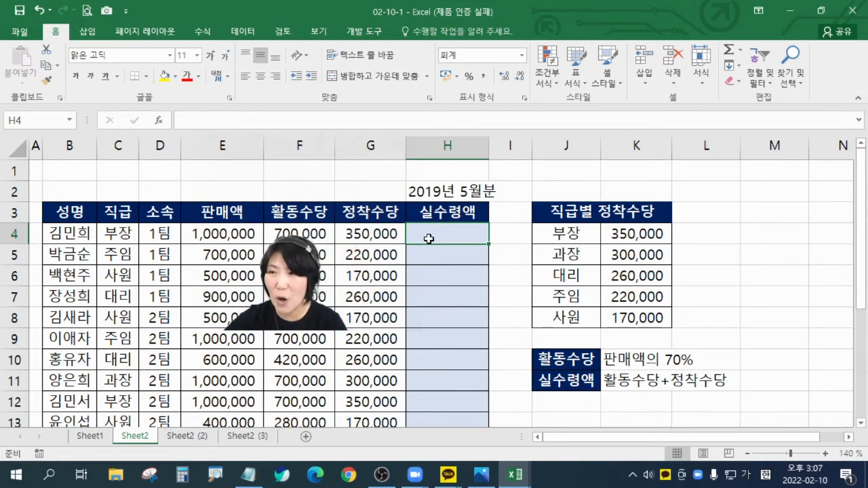
{"action": "type", "text": "="}
{"action": "left_click", "coordinate": [299, 234]}
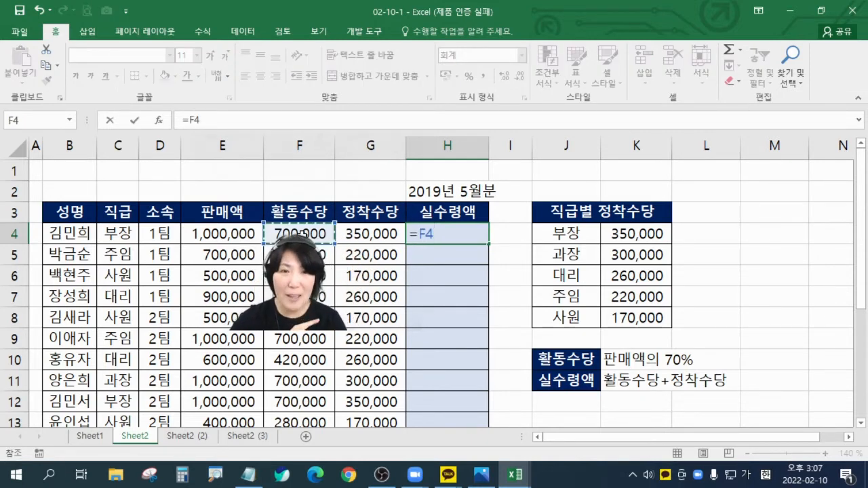
{"action": "type", "text": "+"}
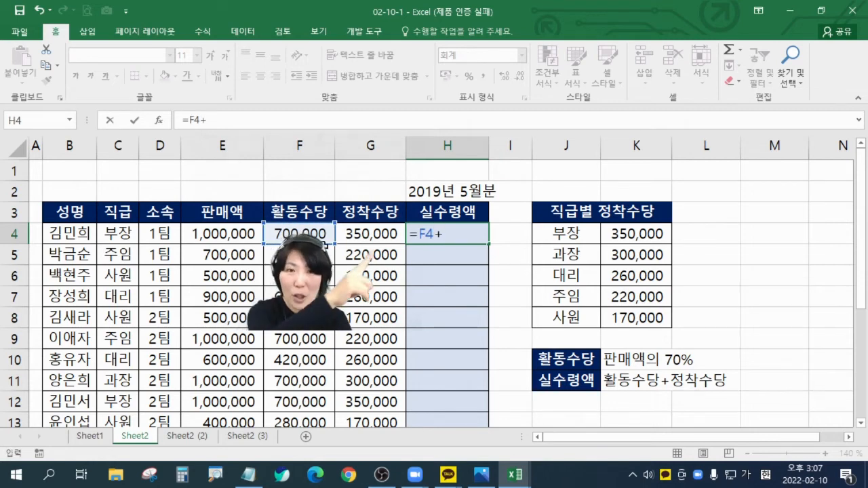
{"action": "left_click", "coordinate": [371, 233]}
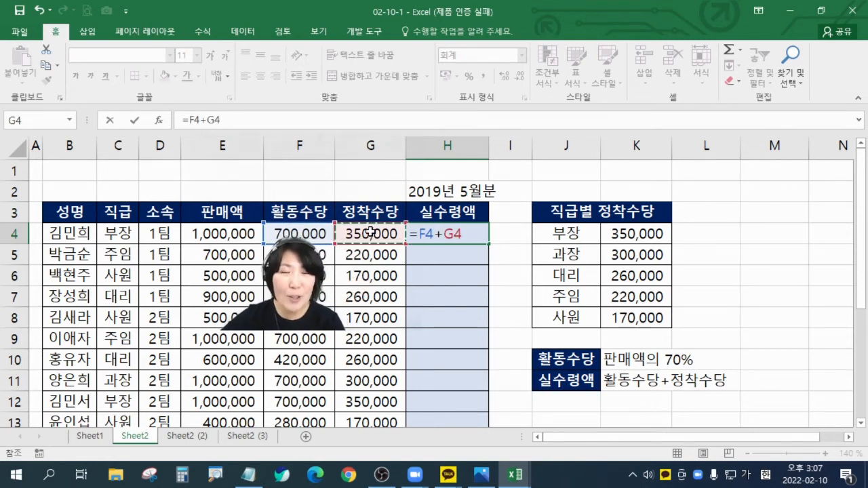
{"action": "key", "text": "Return"}
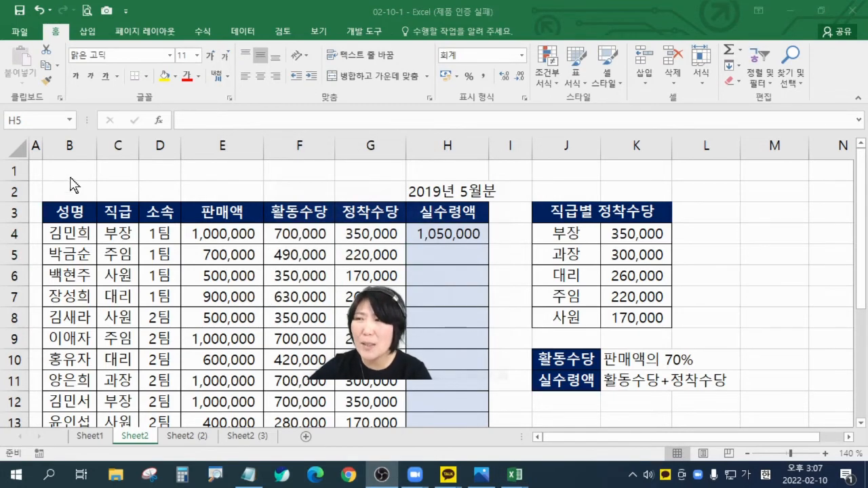
Step: Clear the formula from the first 실수령액 cell, H4
{"action": "left_click", "coordinate": [41, 172]}
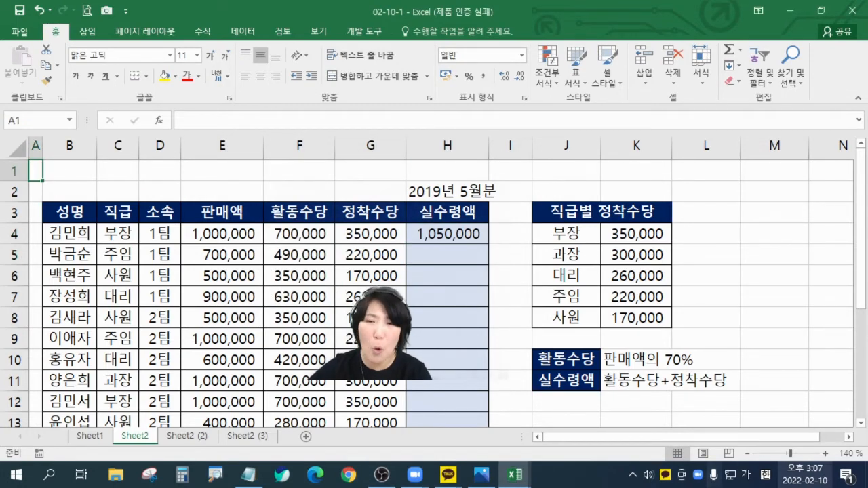
{"action": "left_click", "coordinate": [824, 454]}
{"action": "left_click", "coordinate": [825, 454]}
{"action": "left_click", "coordinate": [825, 454]}
{"action": "left_click", "coordinate": [825, 453]}
{"action": "left_click", "coordinate": [825, 454]}
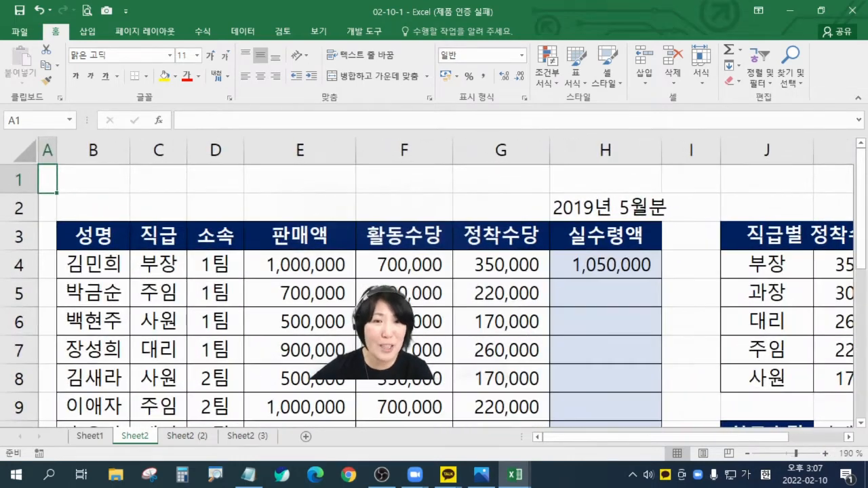
{"action": "left_click", "coordinate": [624, 264]}
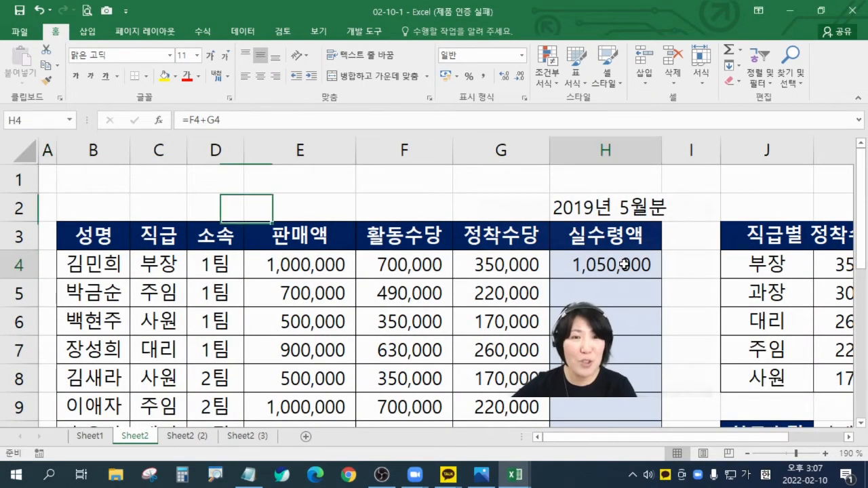
{"action": "key", "text": "Delete"}
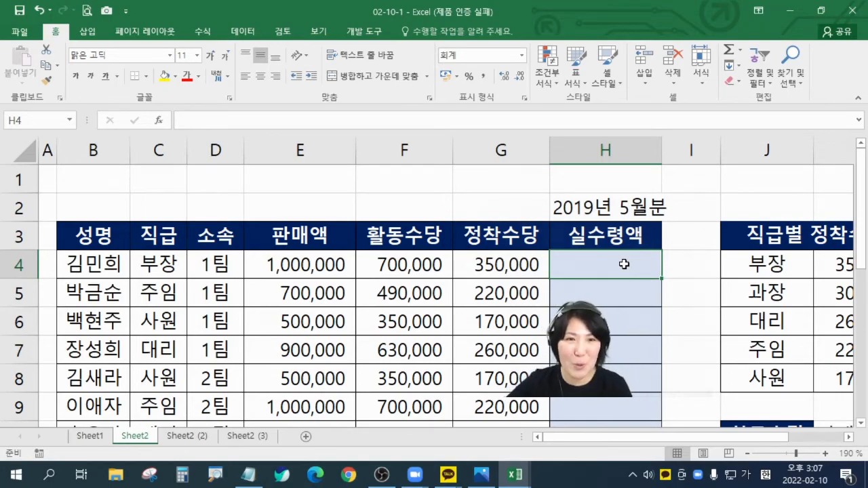
Step: Copy the 활동수당 cells F4:F17 and paste them with their formulas into the 실수령액 column starting at H4
{"action": "left_click", "coordinate": [748, 453]}
{"action": "left_click", "coordinate": [749, 454]}
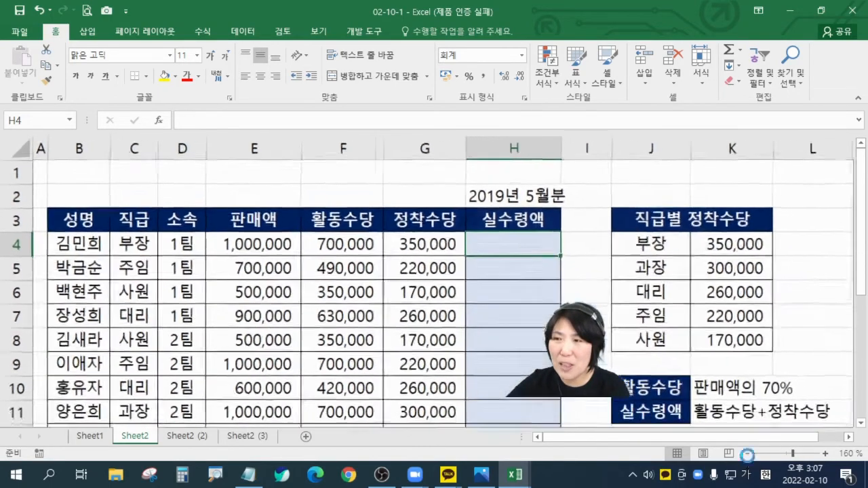
{"action": "left_click", "coordinate": [748, 454]}
{"action": "left_click", "coordinate": [748, 453]}
{"action": "left_click", "coordinate": [748, 454]}
{"action": "left_click", "coordinate": [748, 453]}
{"action": "left_click", "coordinate": [748, 456]}
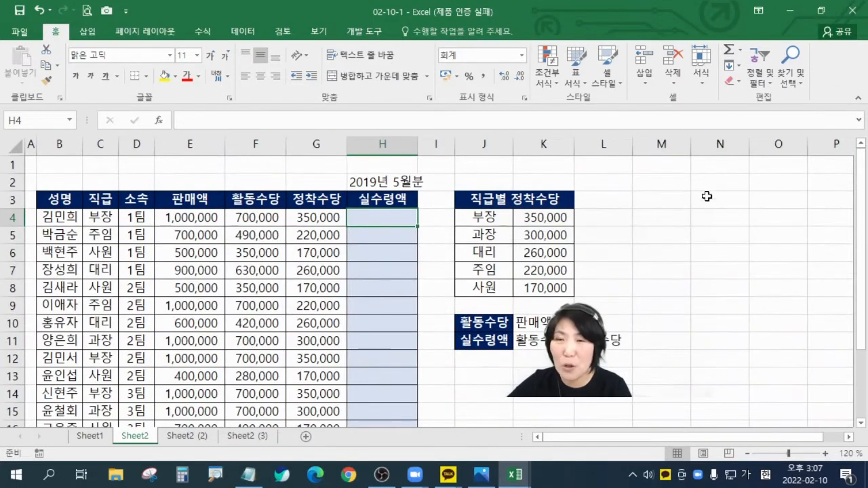
{"action": "left_click", "coordinate": [748, 453]}
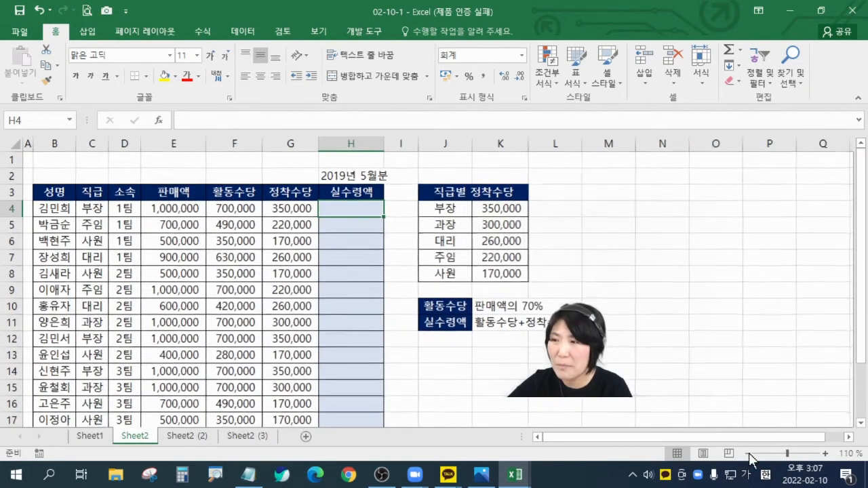
{"action": "left_click", "coordinate": [748, 454]}
{"action": "left_click_drag", "start_coordinate": [220, 203], "coordinate": [229, 396]}
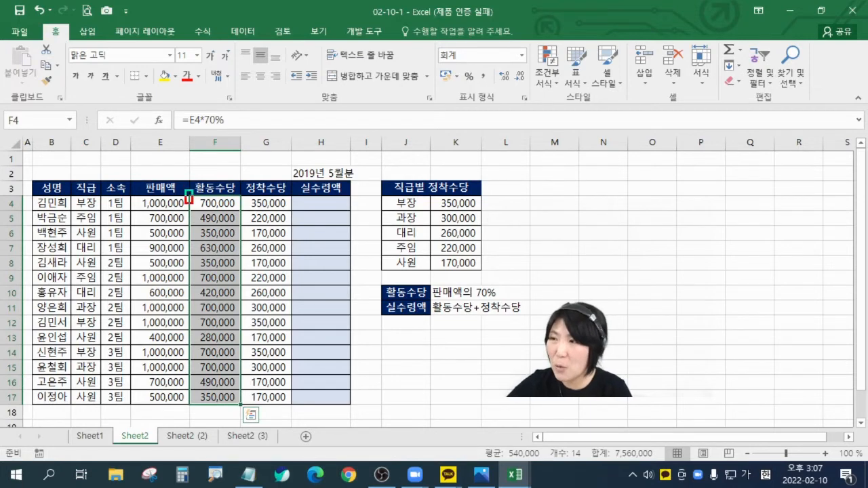
{"action": "left_click_drag", "start_coordinate": [188, 194], "coordinate": [245, 413]}
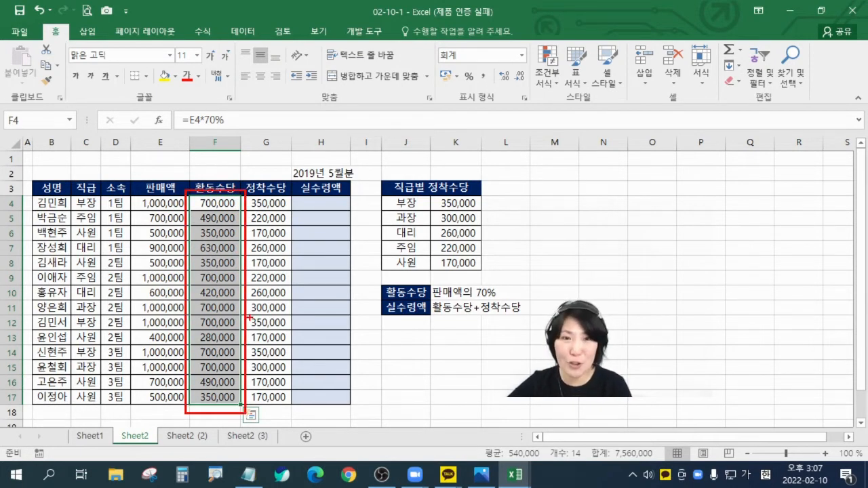
{"action": "right_click", "coordinate": [217, 197]}
{"action": "left_click", "coordinate": [251, 179]}
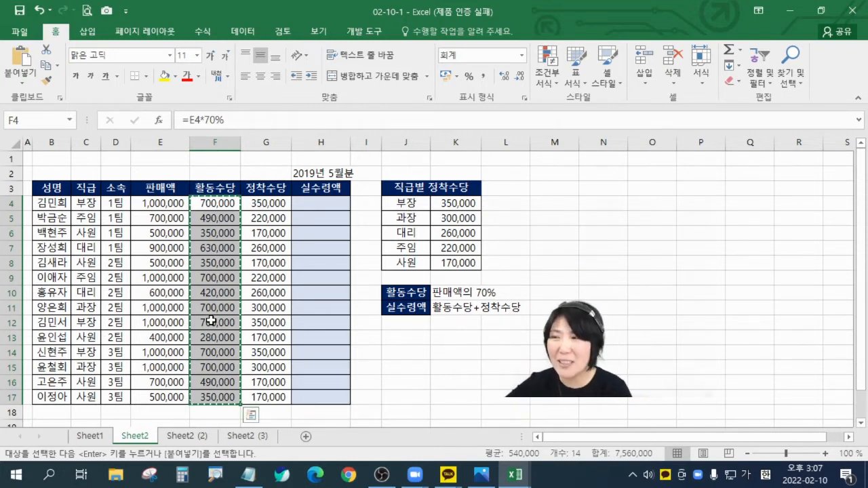
{"action": "left_click", "coordinate": [326, 203]}
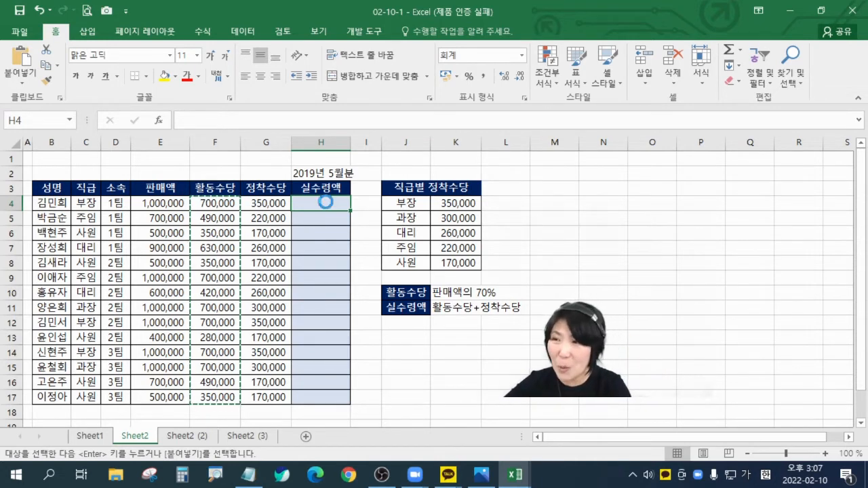
{"action": "key", "text": "Return"}
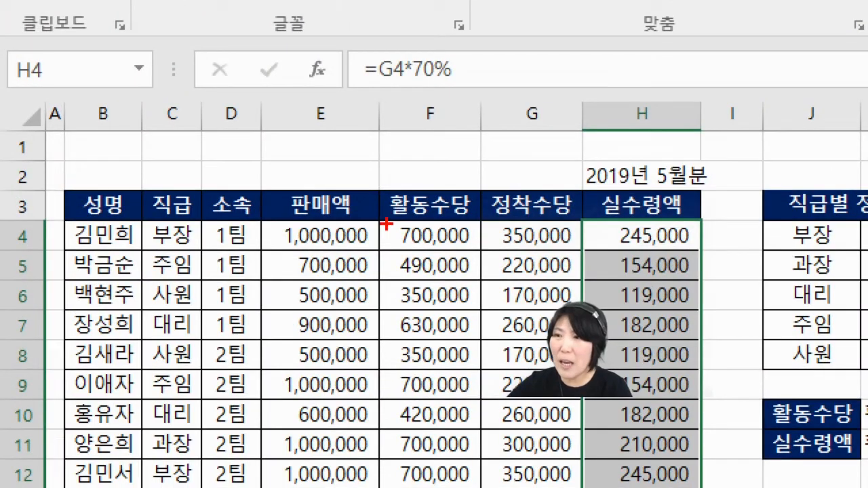
{"action": "left_click_drag", "start_coordinate": [386, 222], "coordinate": [485, 250]}
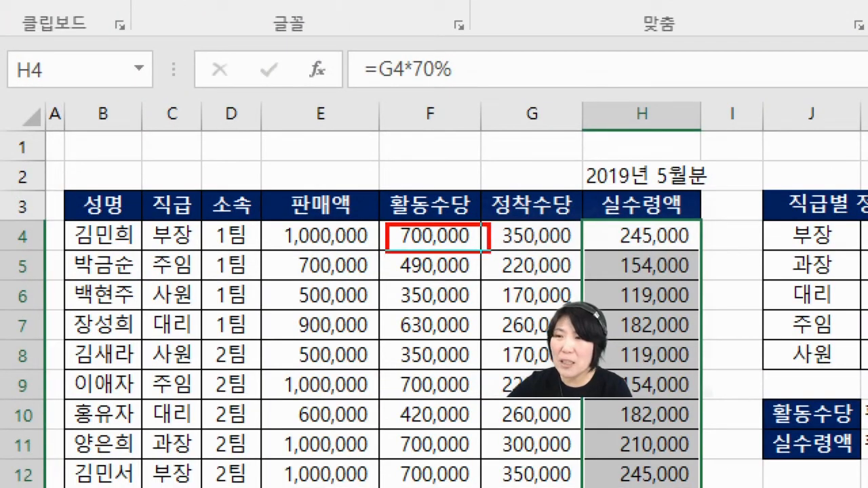
{"action": "left_click_drag", "start_coordinate": [600, 221], "coordinate": [701, 254]}
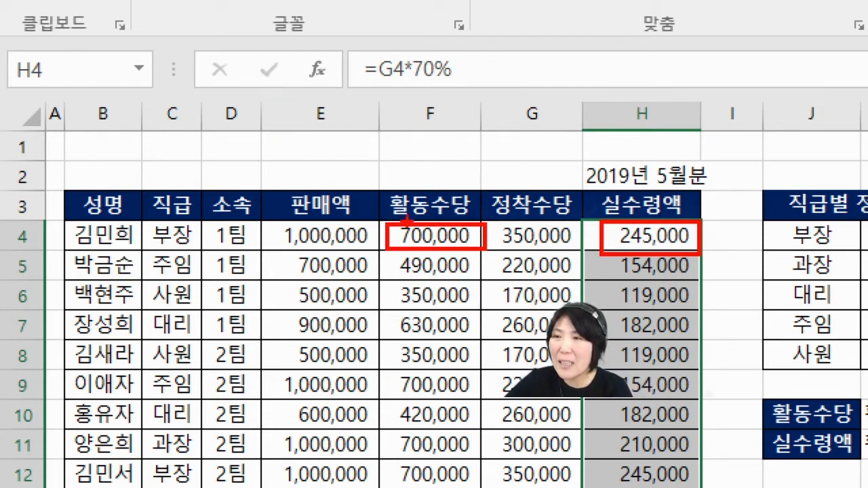
{"action": "mouse_move", "coordinate": [348, 252]}
{"action": "left_mouse_down"}
{"action": "mouse_move", "coordinate": [263, 234]}
{"action": "mouse_move", "coordinate": [340, 258]}
{"action": "left_mouse_up"}
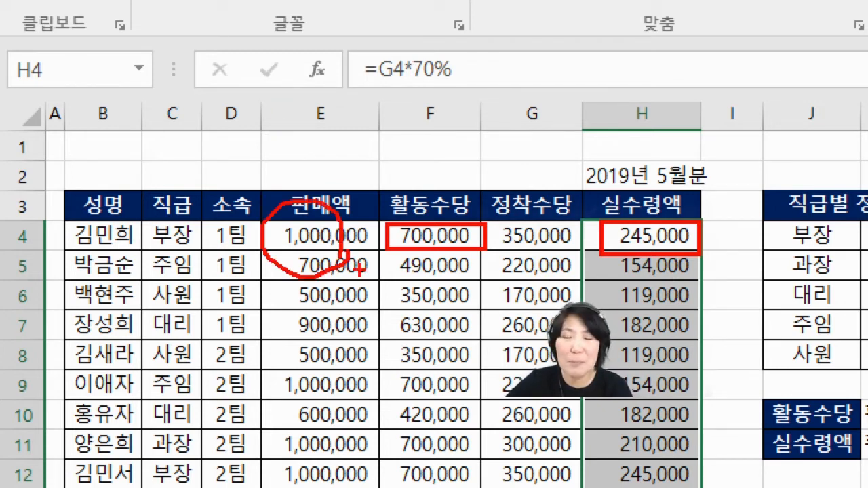
{"action": "mouse_move", "coordinate": [445, 224]}
{"action": "left_mouse_down"}
{"action": "mouse_move", "coordinate": [566, 144]}
{"action": "mouse_move", "coordinate": [622, 215]}
{"action": "left_mouse_up"}
{"action": "mouse_move", "coordinate": [672, 248]}
{"action": "left_mouse_down"}
{"action": "mouse_move", "coordinate": [659, 190]}
{"action": "mouse_move", "coordinate": [681, 255]}
{"action": "left_mouse_up"}
{"action": "left_click_drag", "start_coordinate": [520, 278], "coordinate": [563, 225]}
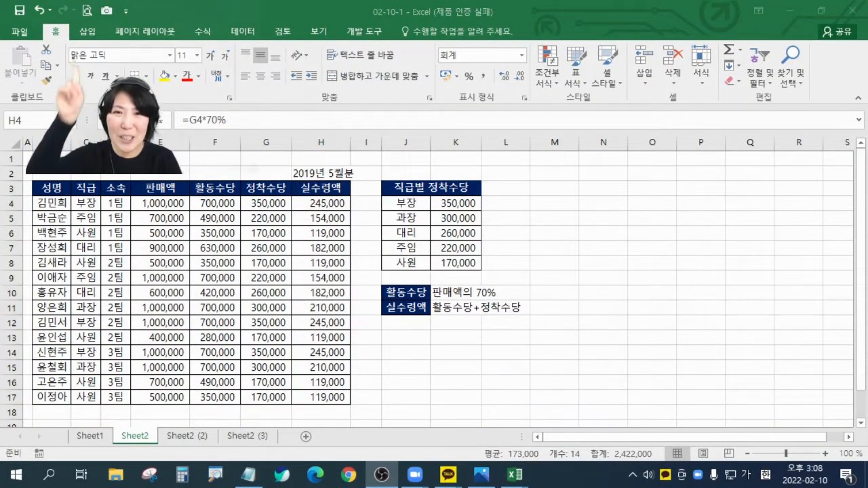
Step: Undo the formula paste in the 실수령액 column and cancel the pending copy of the 활동수당 cells
{"action": "left_click", "coordinate": [39, 11]}
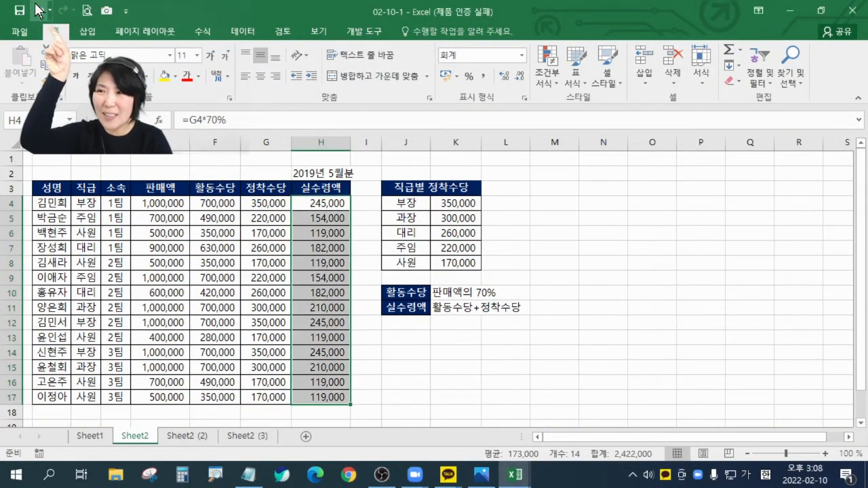
{"action": "left_click", "coordinate": [39, 12]}
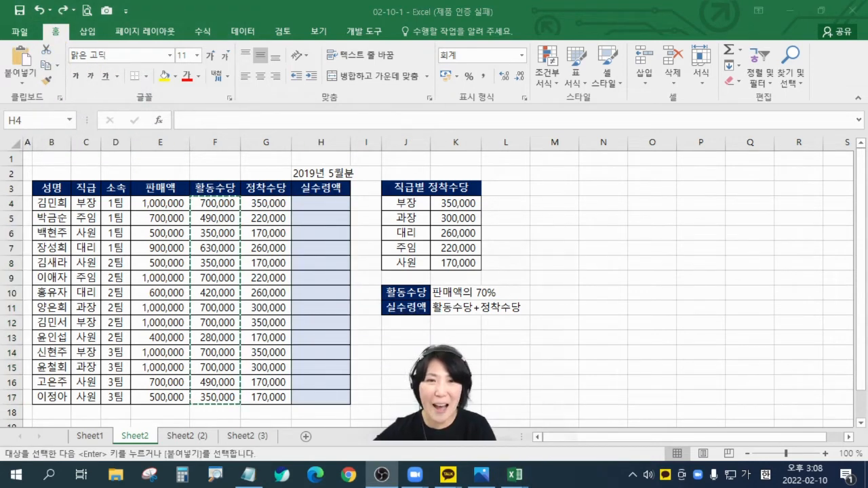
{"action": "key", "text": "Escape"}
Step: Copy the 활동수당 cells F4:F17 and paste only their values into the 실수령액 column starting at H4
{"action": "left_click_drag", "start_coordinate": [218, 200], "coordinate": [224, 397]}
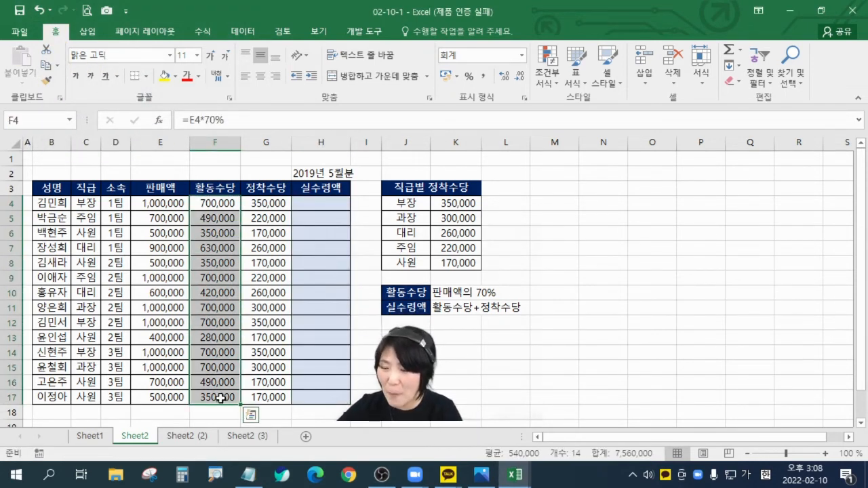
{"action": "right_click", "coordinate": [209, 205]}
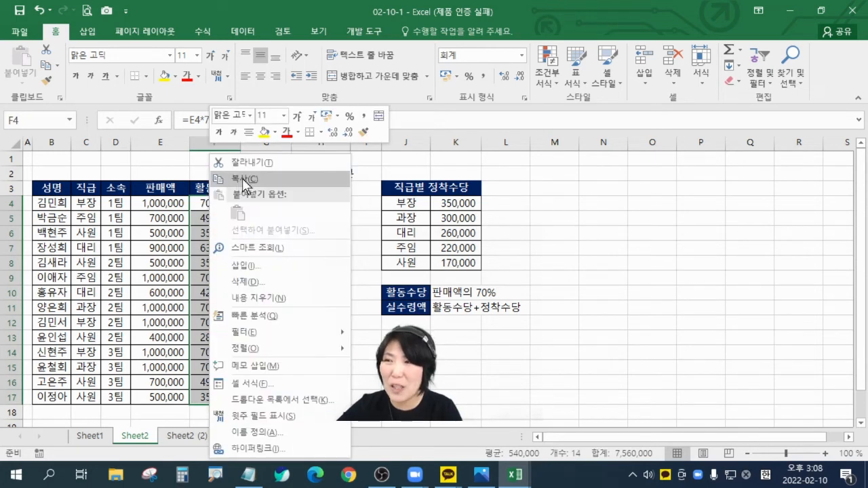
{"action": "left_click", "coordinate": [233, 181]}
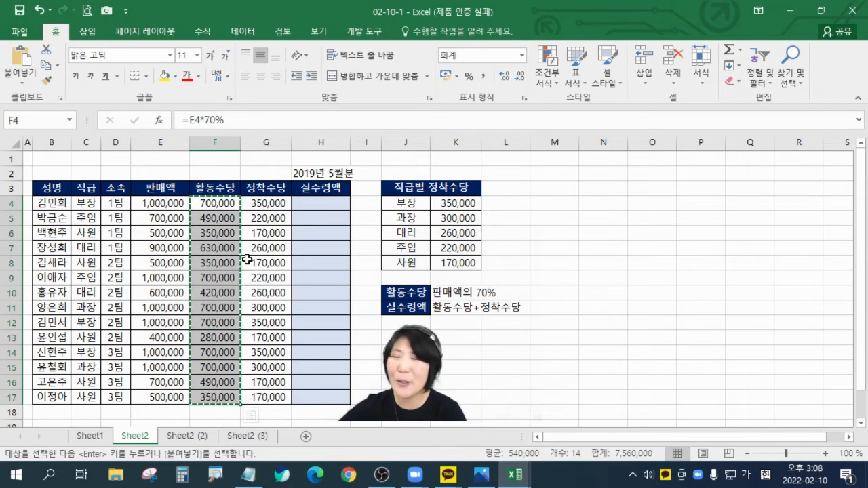
{"action": "left_click", "coordinate": [317, 203]}
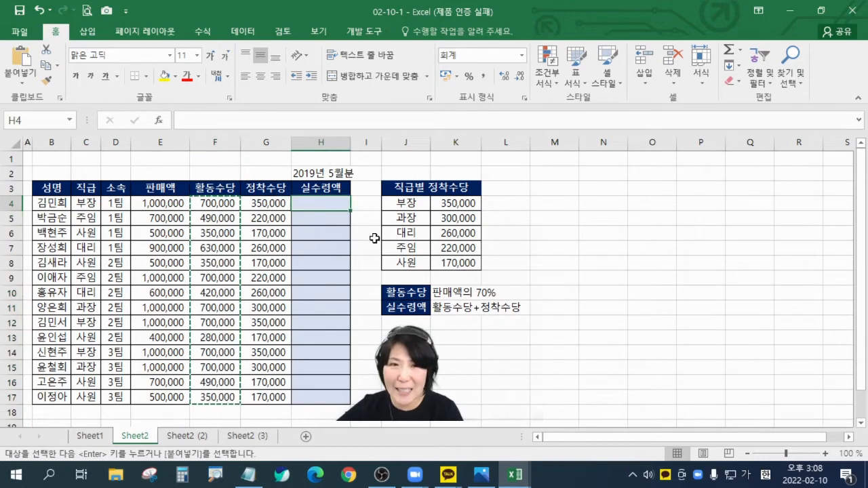
{"action": "right_click", "coordinate": [329, 204]}
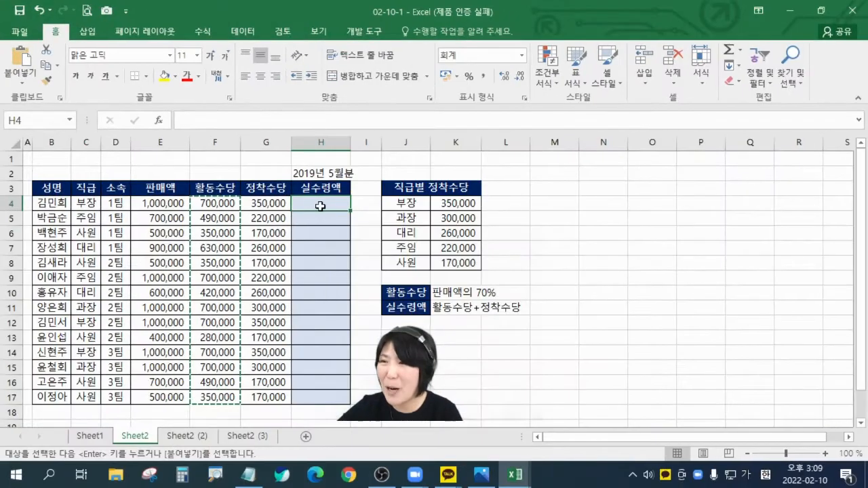
{"action": "right_click", "coordinate": [369, 282]}
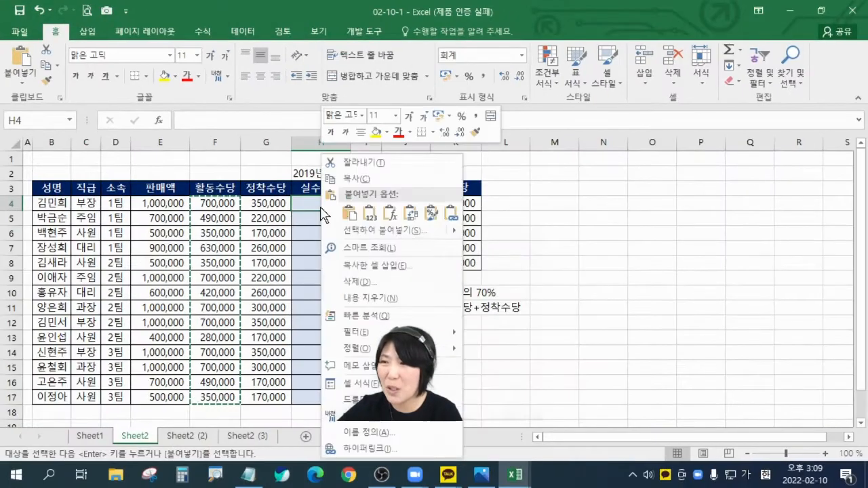
{"action": "left_click", "coordinate": [370, 215]}
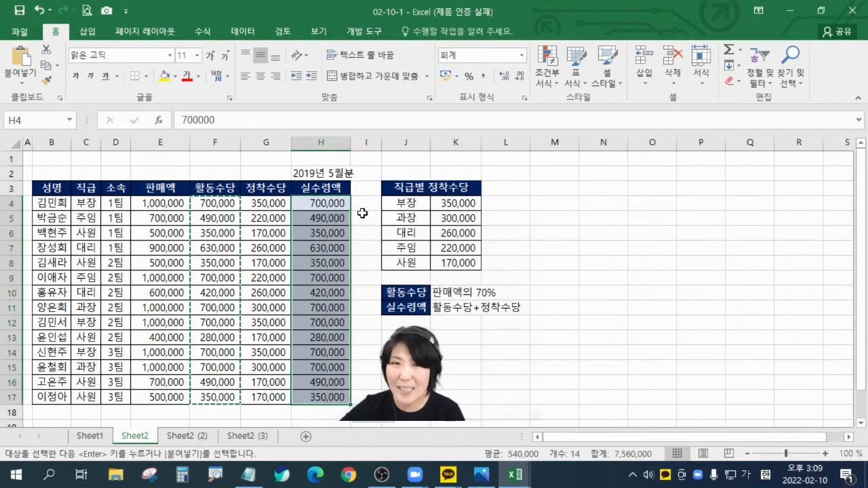
{"action": "key", "text": "Escape"}
Step: Compare the cell contents of the first row's 활동수당, 정착수당 and 실수령액 entries in F4, G4 and H4
{"action": "left_click", "coordinate": [825, 454]}
{"action": "left_click", "coordinate": [825, 454]}
{"action": "left_click", "coordinate": [825, 454]}
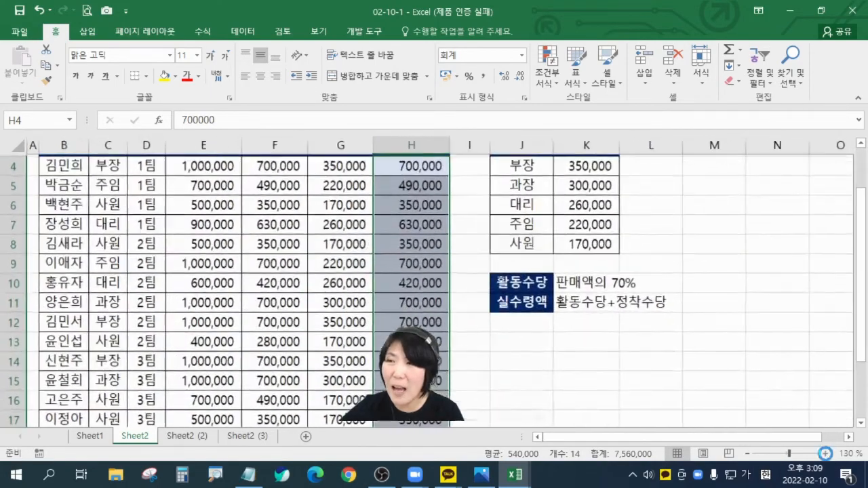
{"action": "left_click", "coordinate": [825, 454]}
{"action": "left_click", "coordinate": [826, 454]}
{"action": "scroll", "coordinate": [380, 265], "scroll_direction": "up", "scroll_amount": 1}
{"action": "left_click", "coordinate": [342, 241]}
{"action": "left_click", "coordinate": [456, 236]}
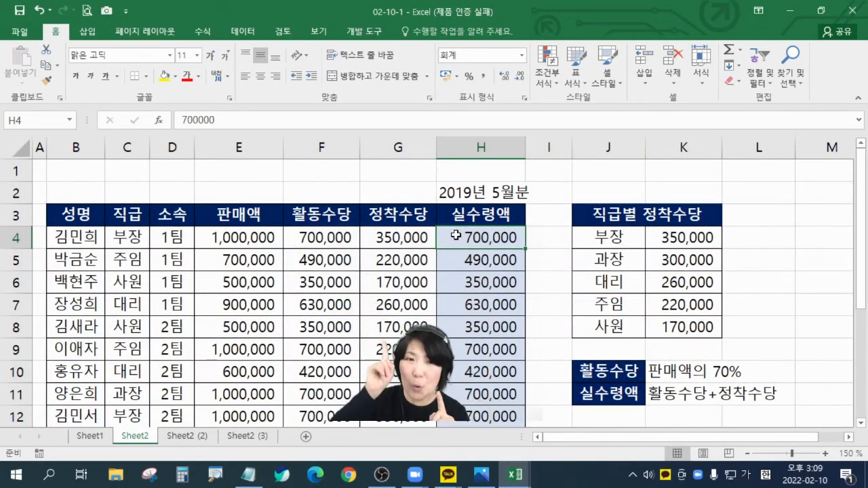
{"action": "left_click", "coordinate": [333, 238]}
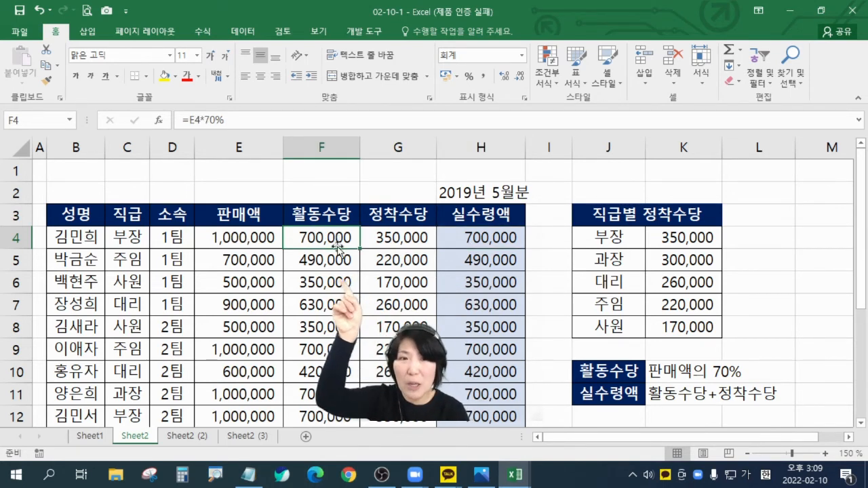
{"action": "left_click", "coordinate": [500, 242]}
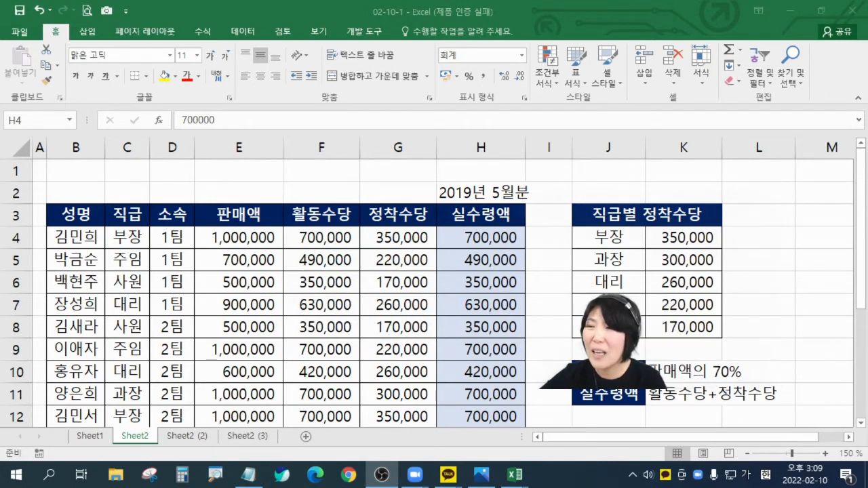
{"action": "left_click", "coordinate": [461, 236]}
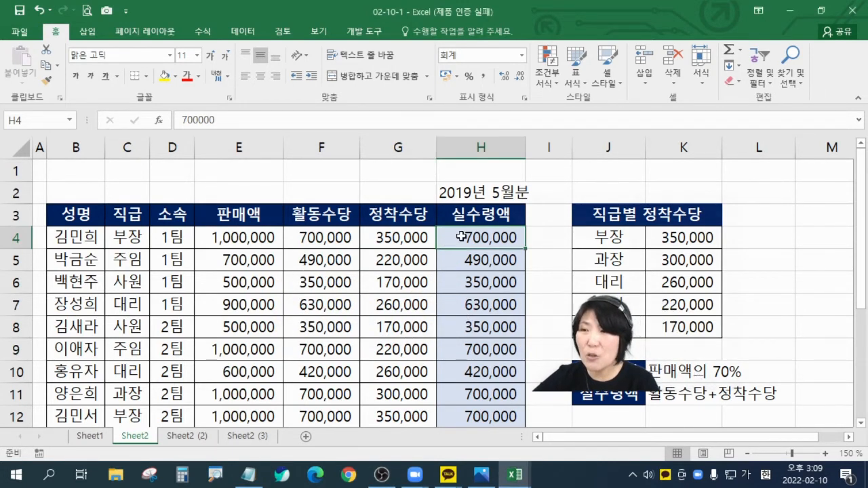
{"action": "left_click", "coordinate": [412, 239]}
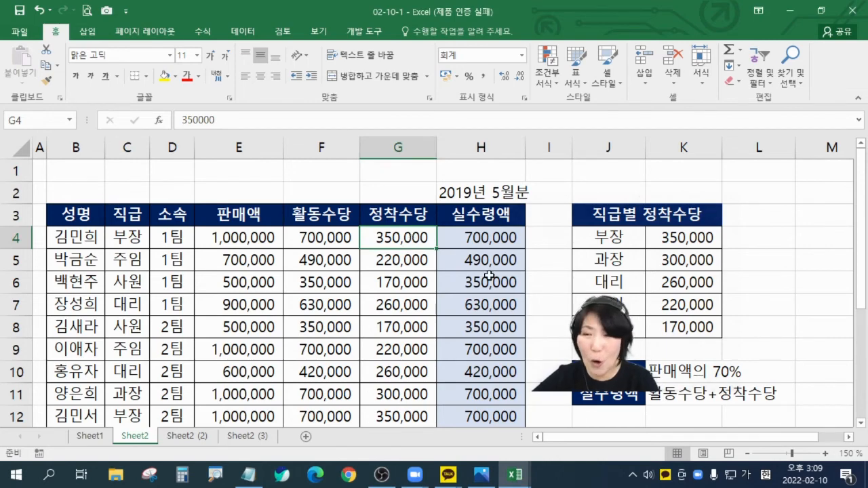
Step: Copy the 정착수당 cells G4:G17
{"action": "left_click", "coordinate": [749, 454]}
{"action": "left_click", "coordinate": [748, 454]}
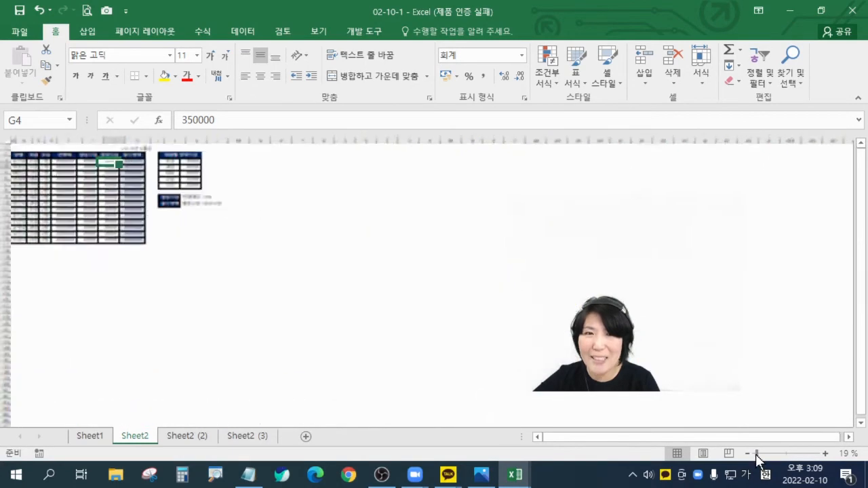
{"action": "left_click", "coordinate": [756, 454]}
{"action": "left_click", "coordinate": [789, 453]}
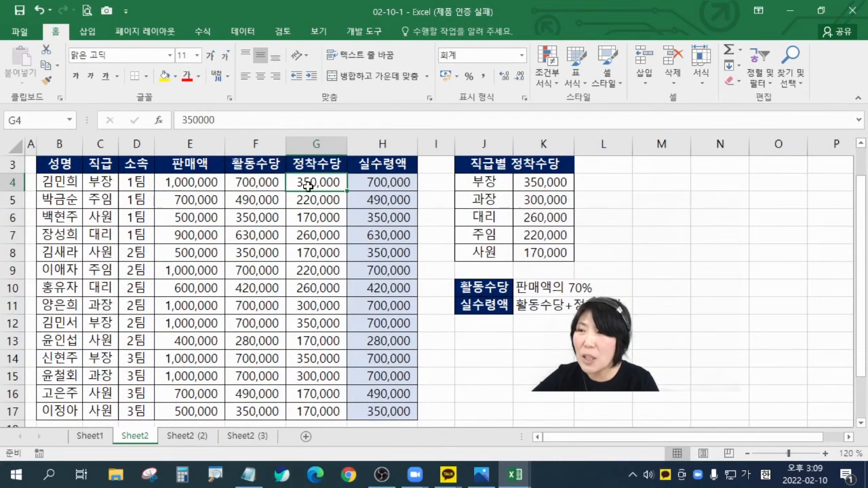
{"action": "left_click_drag", "start_coordinate": [309, 185], "coordinate": [316, 412]}
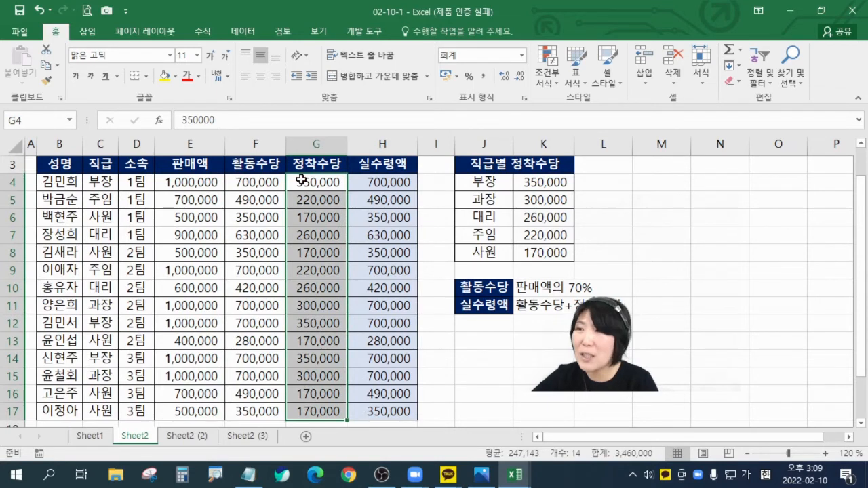
{"action": "left_click_drag", "start_coordinate": [301, 179], "coordinate": [316, 413]}
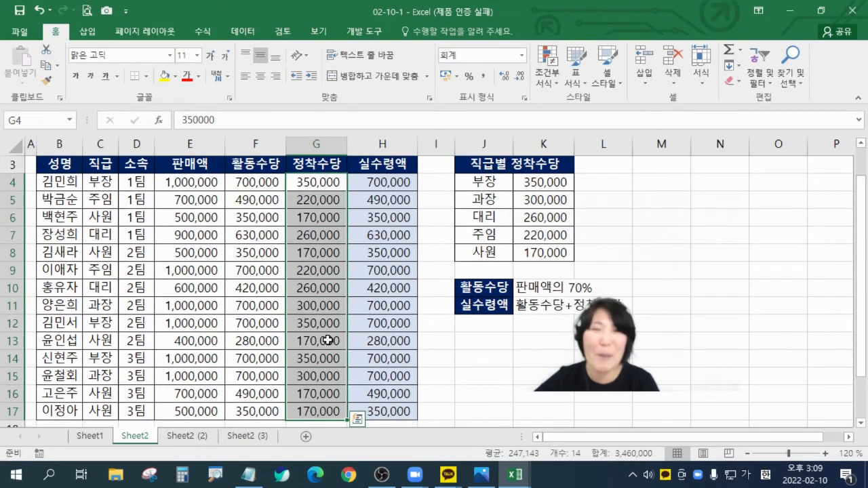
{"action": "right_click", "coordinate": [318, 180]}
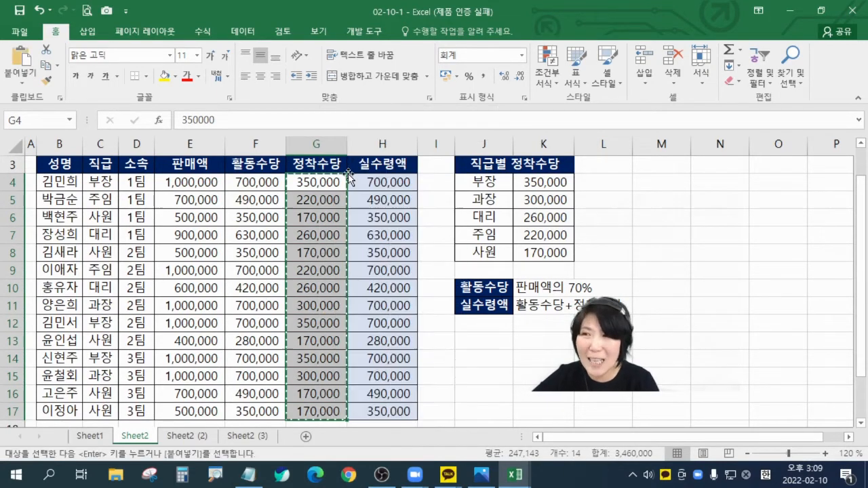
{"action": "left_click", "coordinate": [348, 179]}
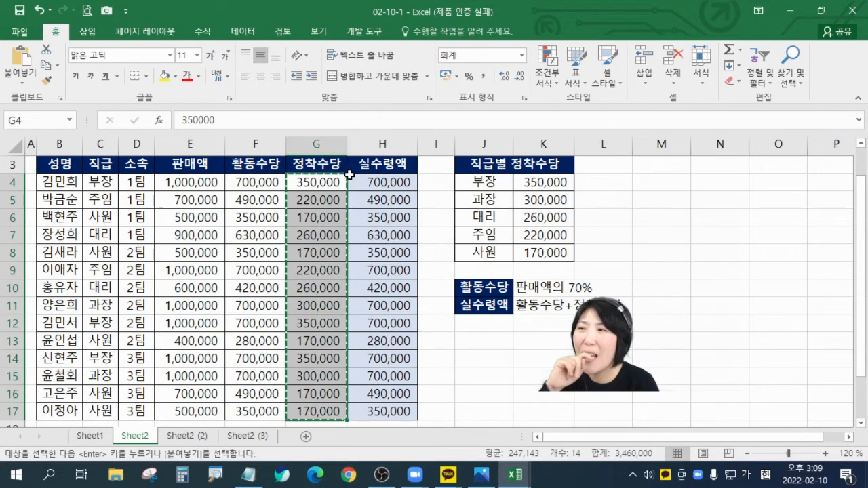
Step: Paste the copied 정착수당 cells onto the 실수령액 column from H4 with Paste Special, using 값 및 숫자 서식 and the 더하기 operation
{"action": "left_click", "coordinate": [384, 182]}
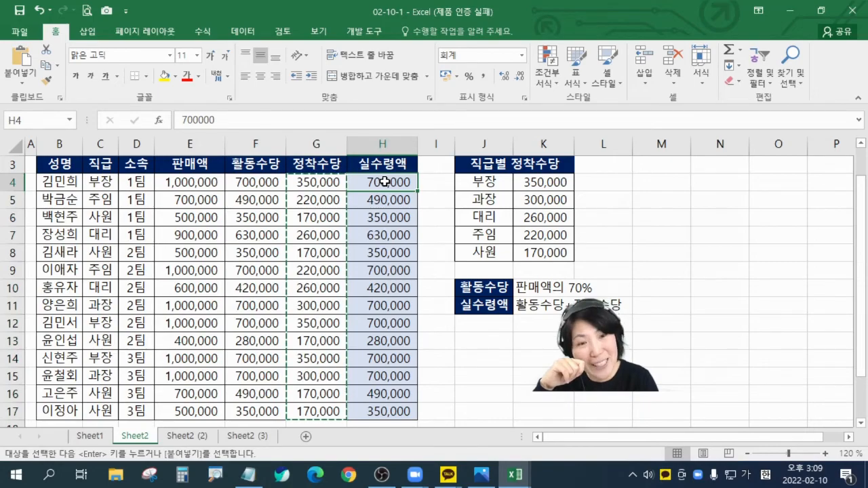
{"action": "right_click", "coordinate": [384, 182]}
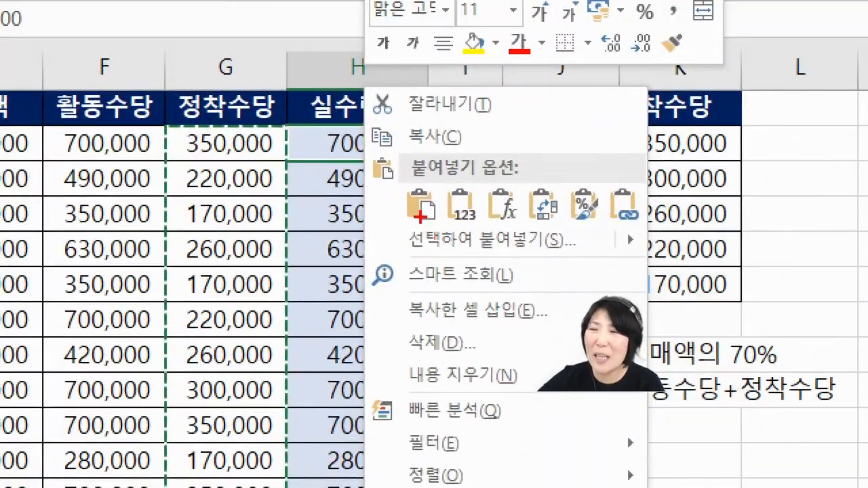
{"action": "left_click_drag", "start_coordinate": [401, 222], "coordinate": [571, 254]}
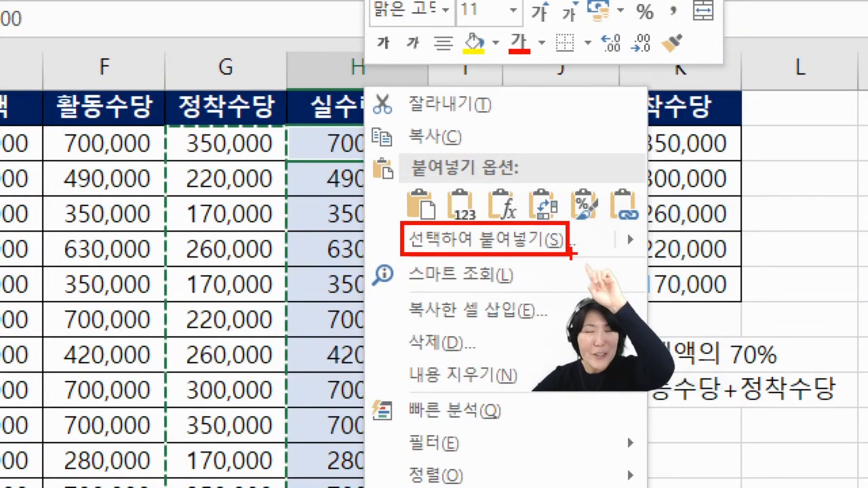
{"action": "key", "text": "Escape"}
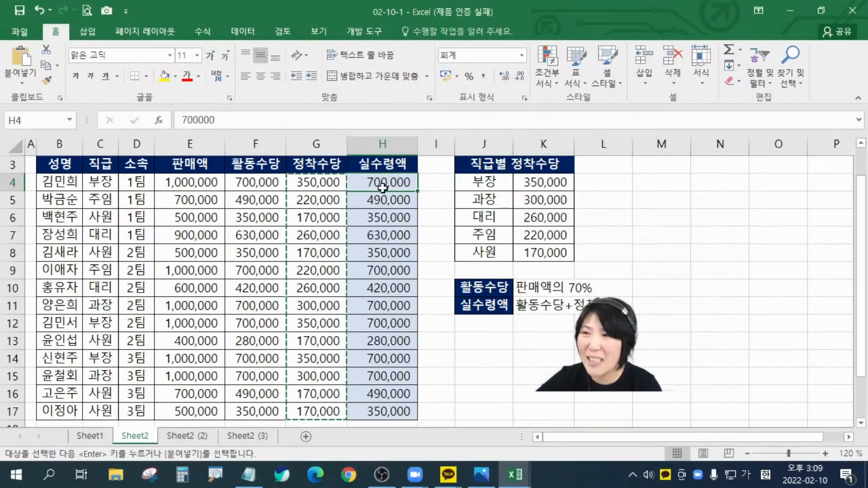
{"action": "right_click", "coordinate": [388, 184]}
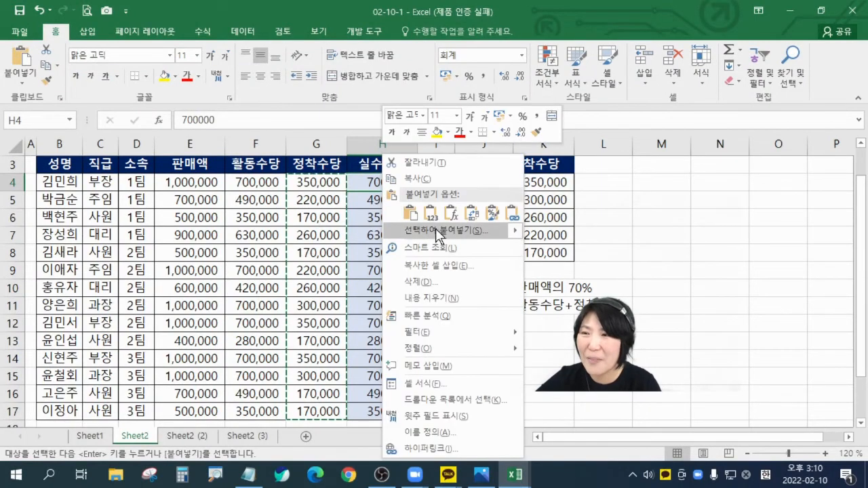
{"action": "left_click", "coordinate": [435, 229]}
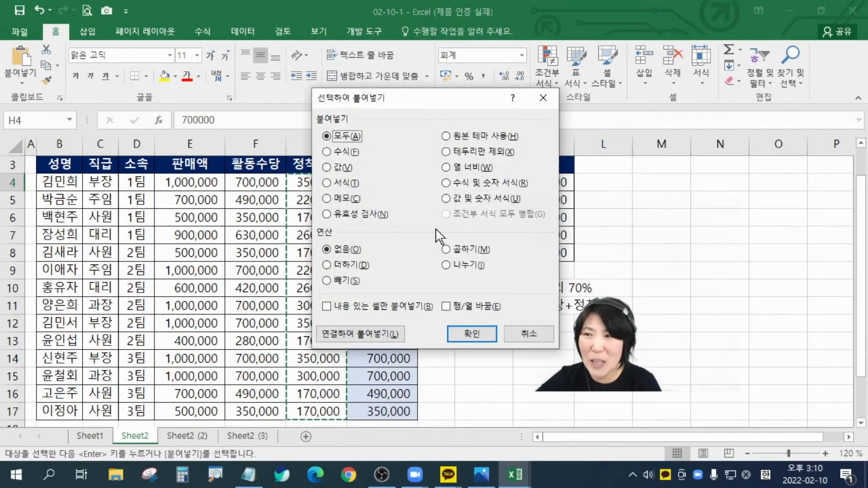
{"action": "left_click", "coordinate": [354, 266]}
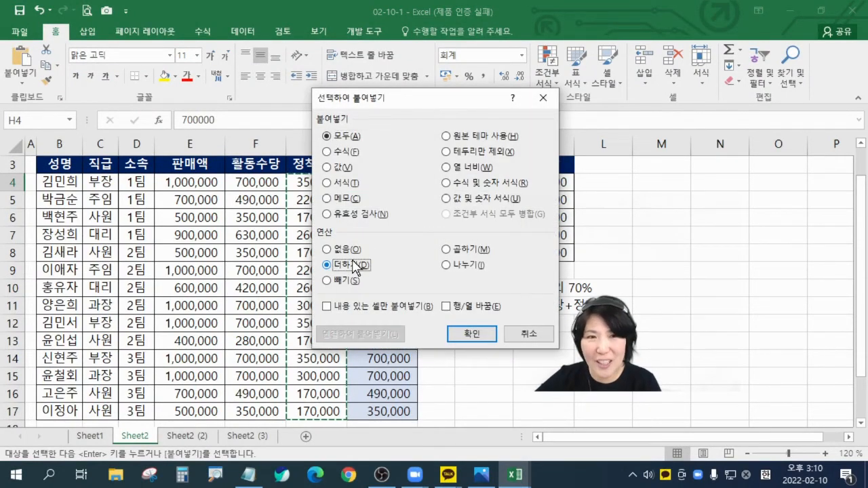
{"action": "left_click", "coordinate": [447, 199]}
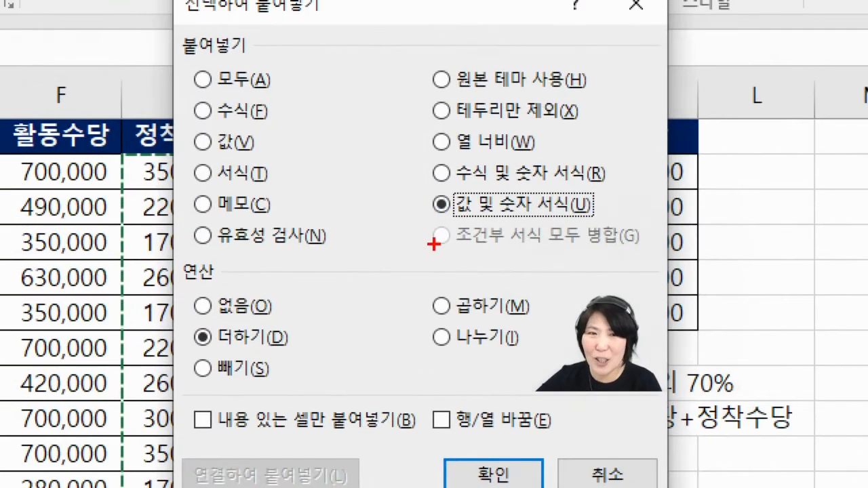
{"action": "left_click_drag", "start_coordinate": [181, 315], "coordinate": [301, 354]}
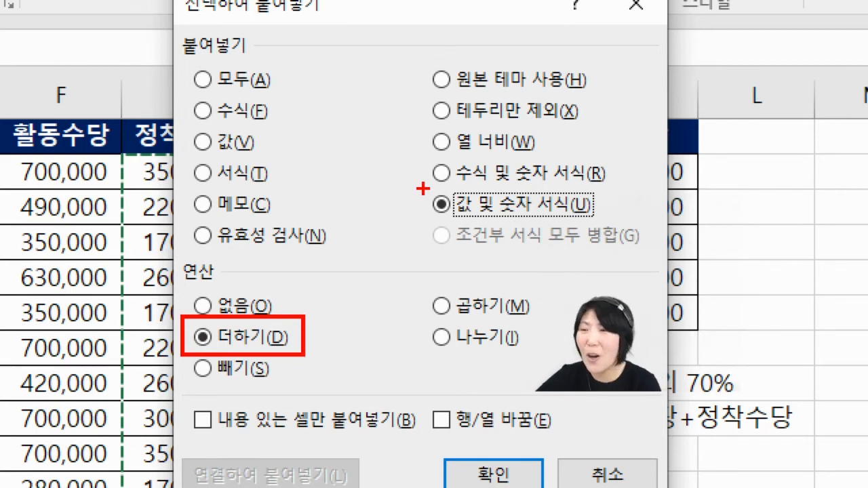
{"action": "left_click_drag", "start_coordinate": [423, 187], "coordinate": [603, 224]}
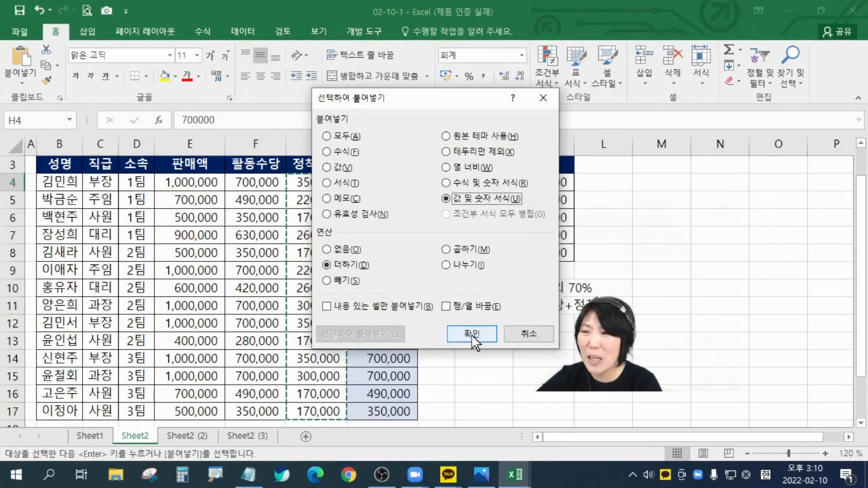
{"action": "left_click", "coordinate": [493, 474]}
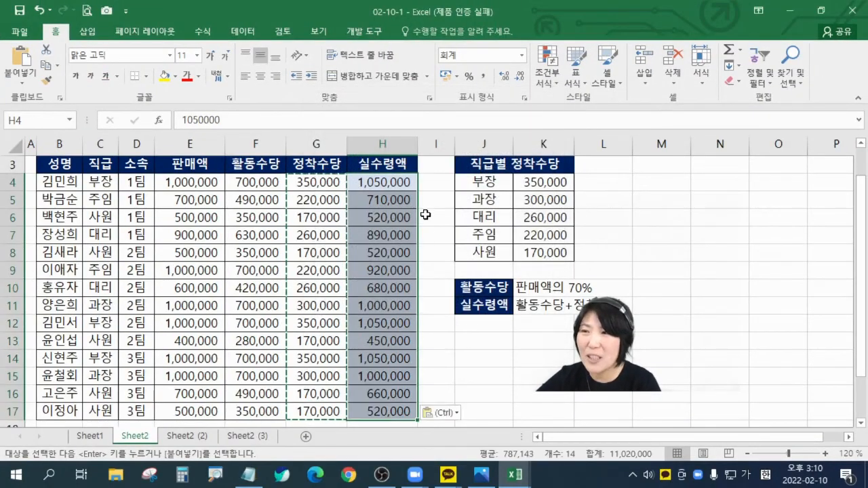
{"action": "left_click", "coordinate": [429, 203]}
{"action": "key", "text": "Escape"}
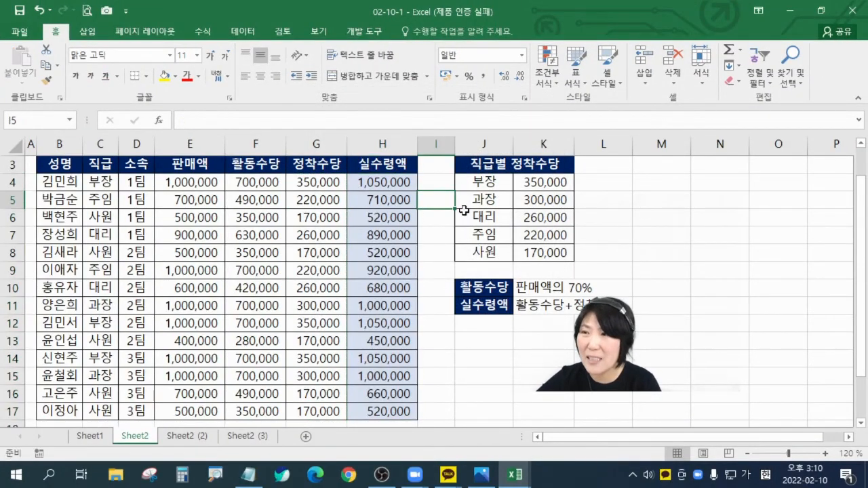
Step: Examine the content of the first 실수령액 cell, H4, to check the added amount
{"action": "left_click", "coordinate": [826, 453]}
{"action": "left_click", "coordinate": [826, 454]}
{"action": "left_click", "coordinate": [826, 454]}
{"action": "scroll", "coordinate": [546, 292], "scroll_direction": "up", "scroll_amount": 1}
{"action": "left_click", "coordinate": [473, 232]}
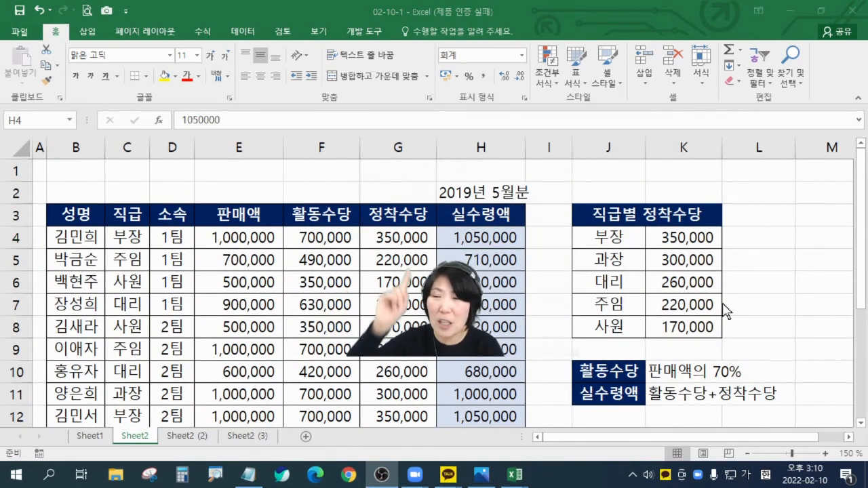
{"action": "left_click", "coordinate": [470, 240]}
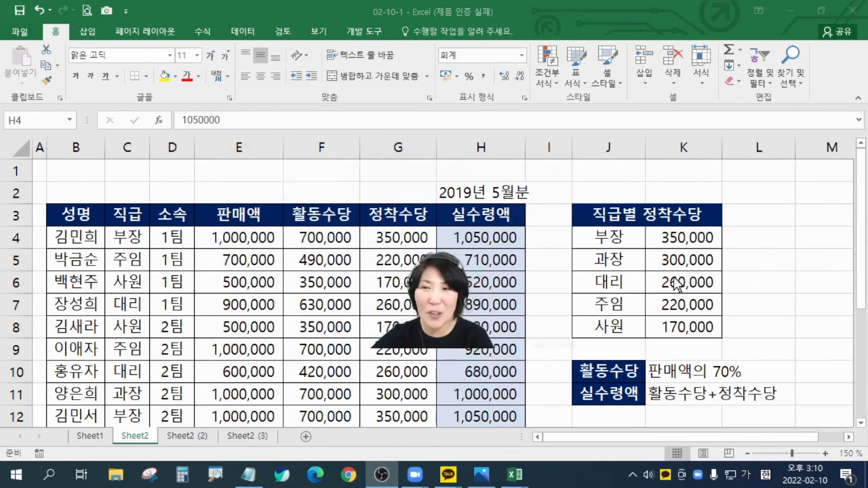
{"action": "left_click", "coordinate": [470, 238]}
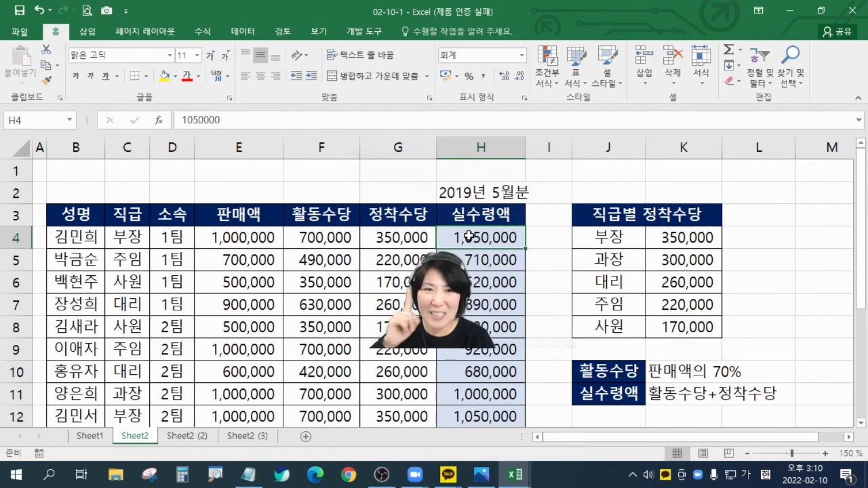